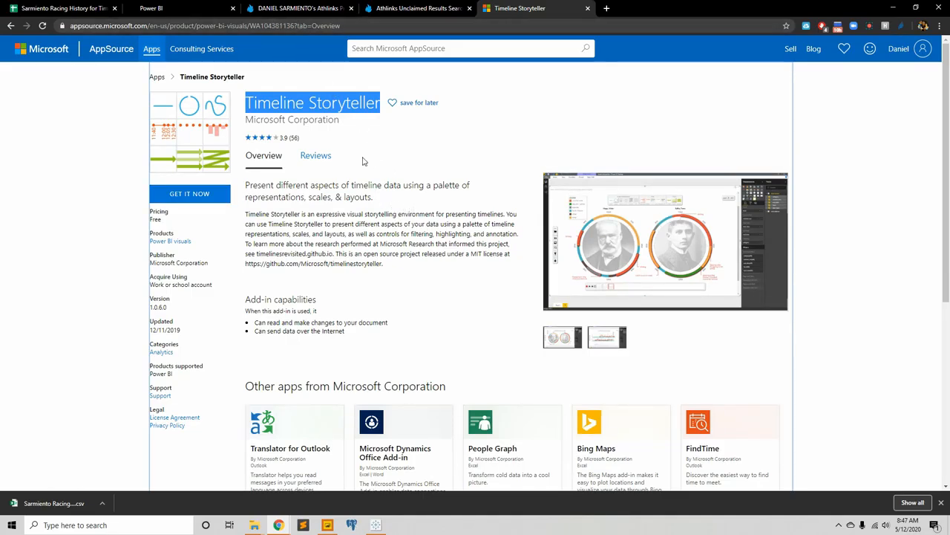
- Request the Timeline Storyteller visual on AppSource, accept the terms to reach its Power BI download page, and close that page
{"action": "left_click", "coordinate": [365, 197]}
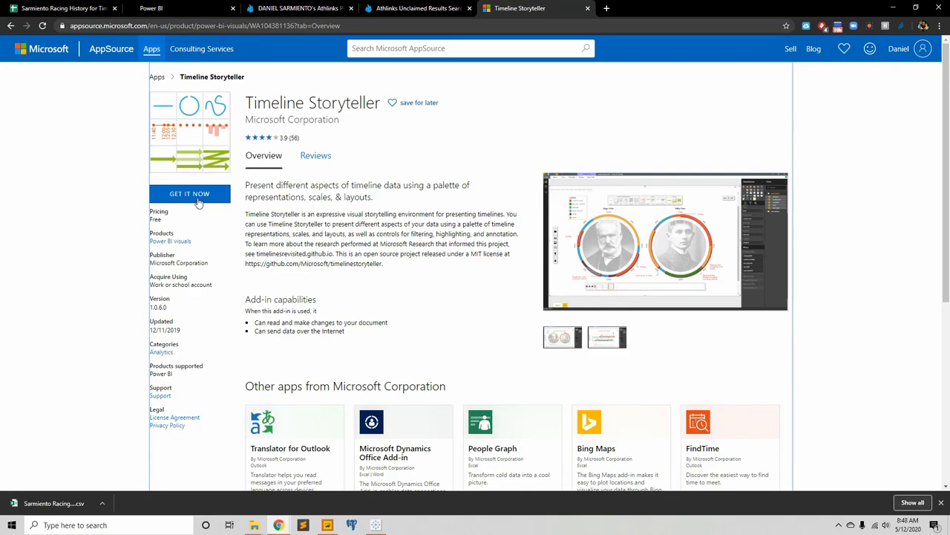
{"action": "left_click", "coordinate": [198, 202]}
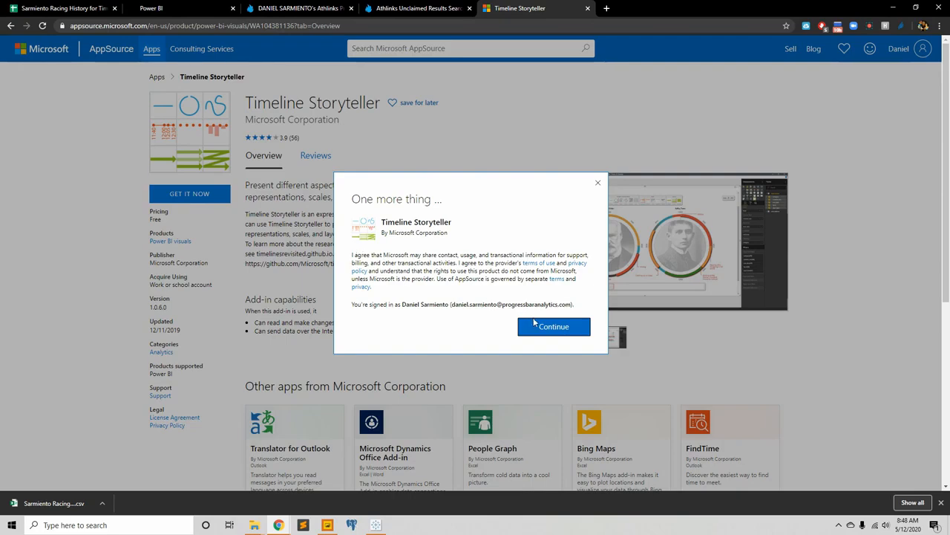
{"action": "left_click", "coordinate": [573, 330]}
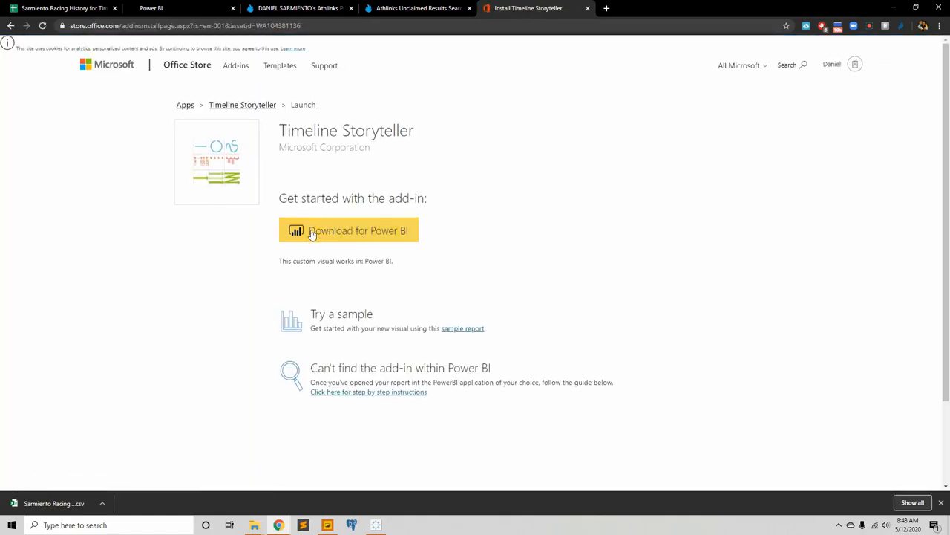
{"action": "left_click", "coordinate": [588, 9]}
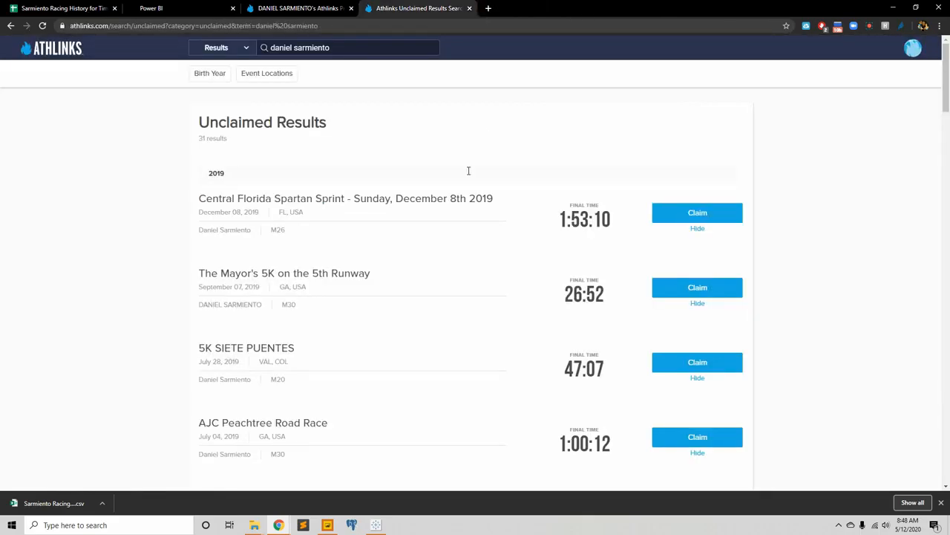
- Switch to Power BI Desktop, choose TimelineStoryteller.1.0.6.0.pbiviz from the data\pbix folder for custom visual import, and cancel the import
{"action": "left_click", "coordinate": [329, 527]}
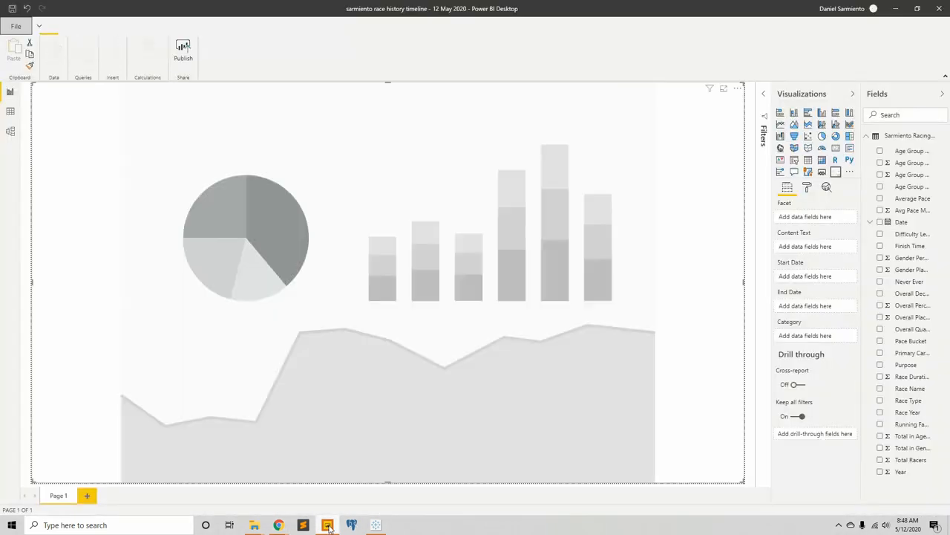
{"action": "left_click", "coordinate": [850, 176]}
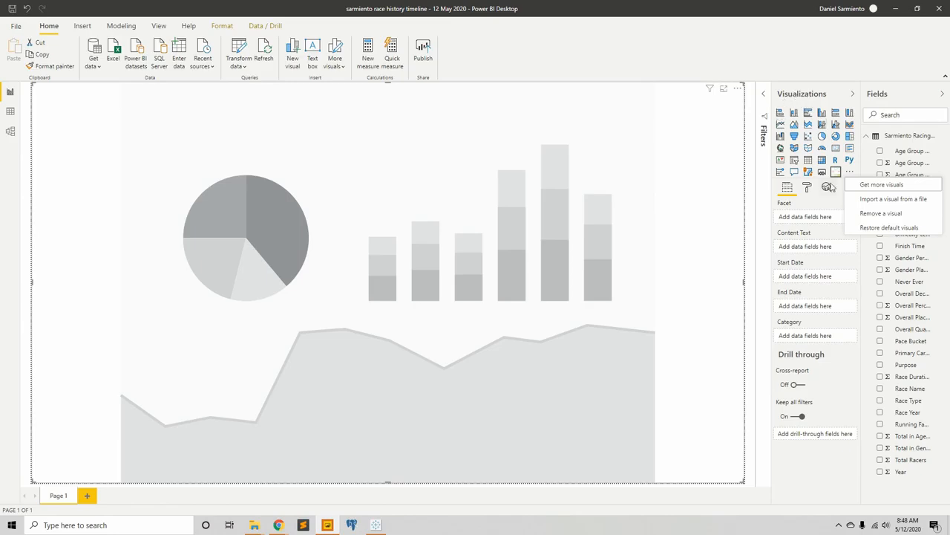
{"action": "left_click", "coordinate": [880, 201]}
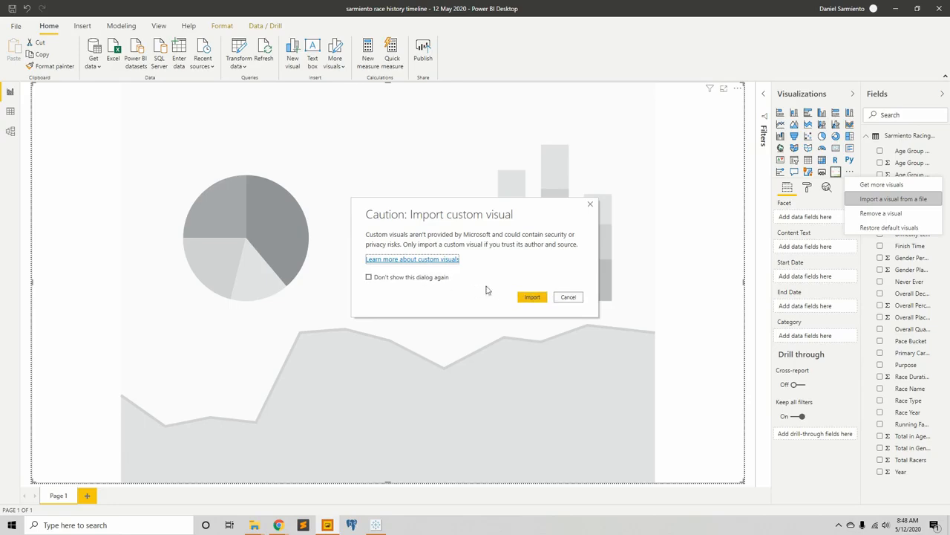
{"action": "left_click", "coordinate": [530, 297]}
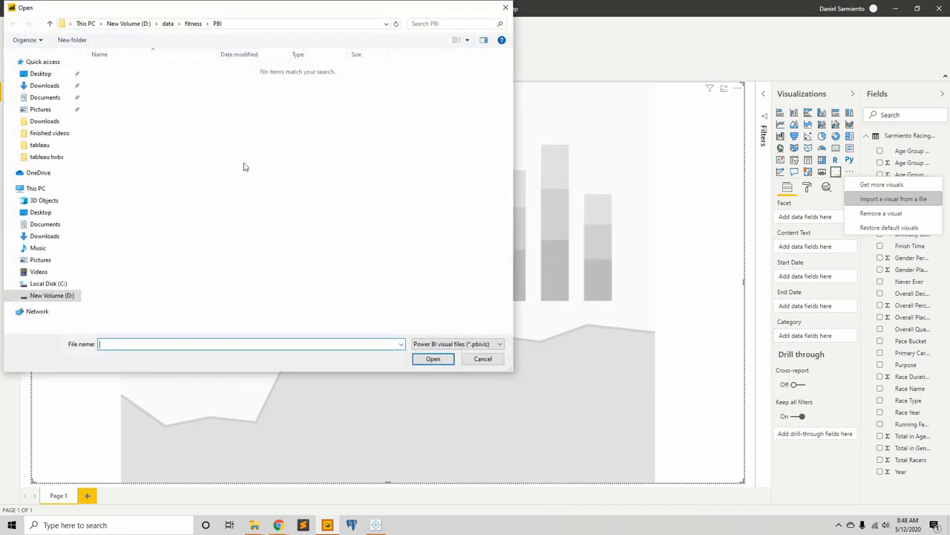
{"action": "left_click", "coordinate": [168, 23]}
{"action": "double_click", "coordinate": [125, 120]}
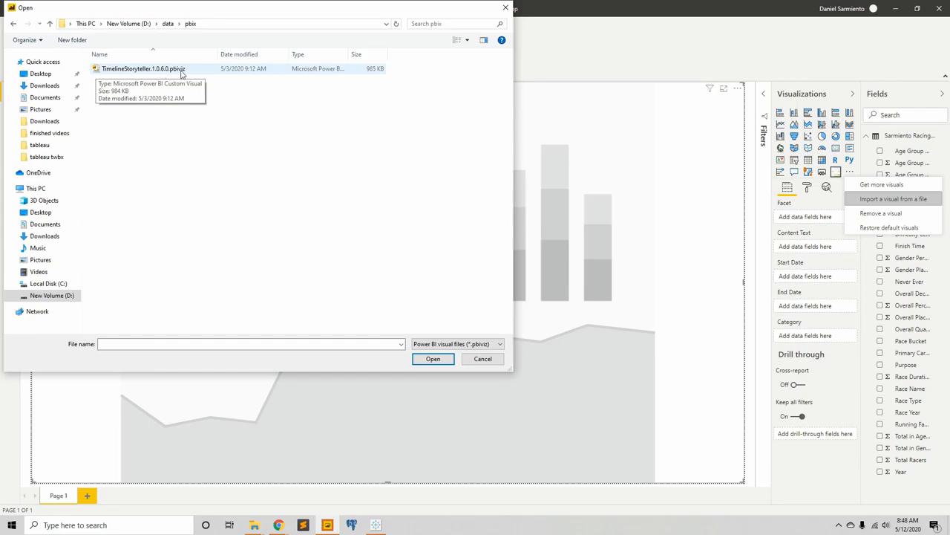
{"action": "left_click", "coordinate": [140, 72]}
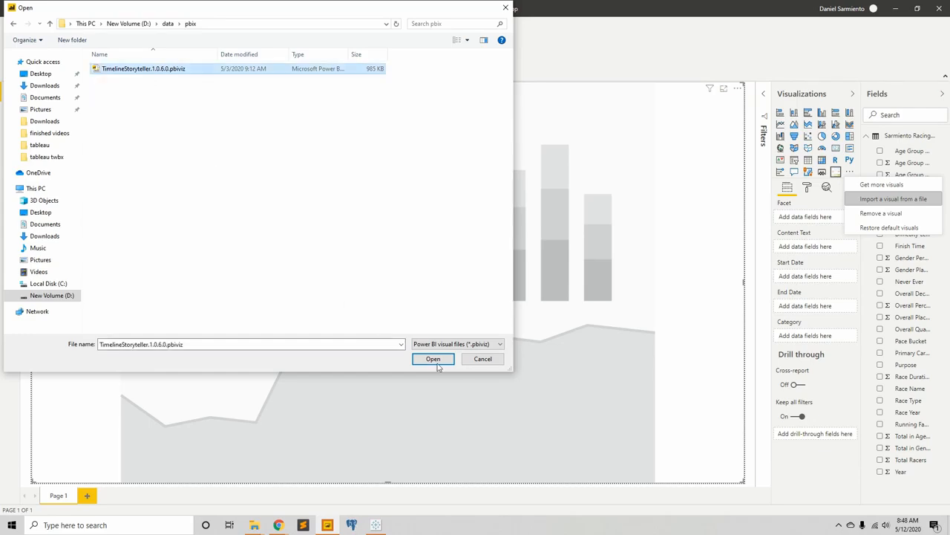
{"action": "left_click", "coordinate": [483, 359]}
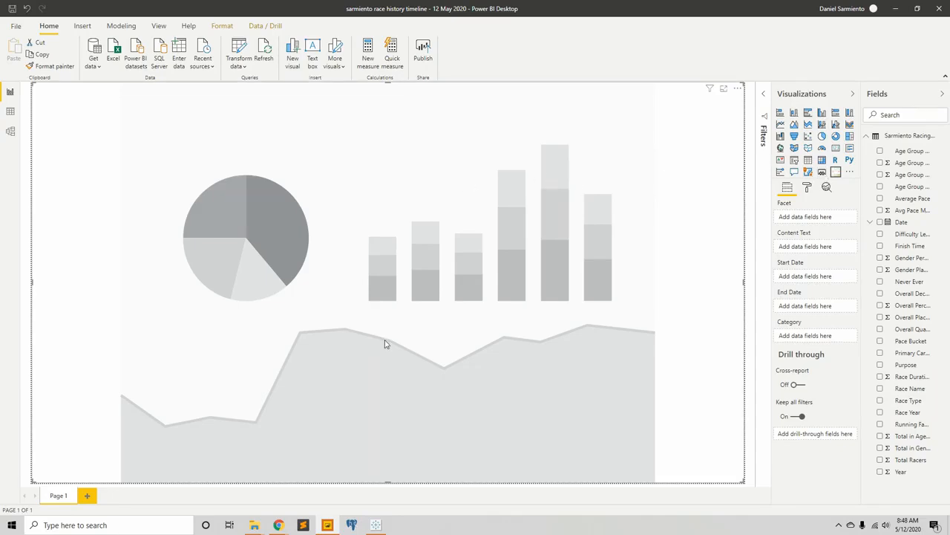
- Switch to Chrome and examine the Athlinks athlete profile and the list of unclaimed race results, closing the unclaimed results page
{"action": "left_click", "coordinate": [279, 527]}
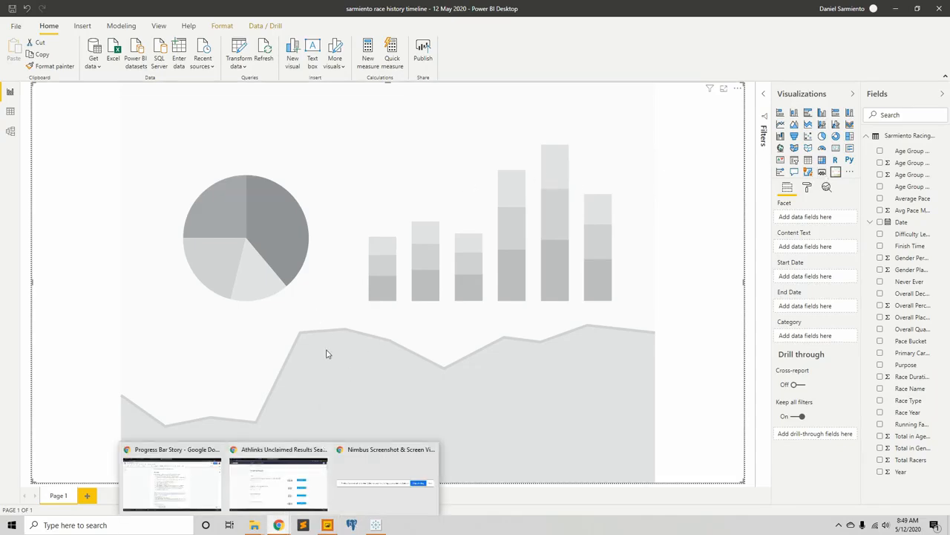
{"action": "left_click", "coordinate": [285, 478]}
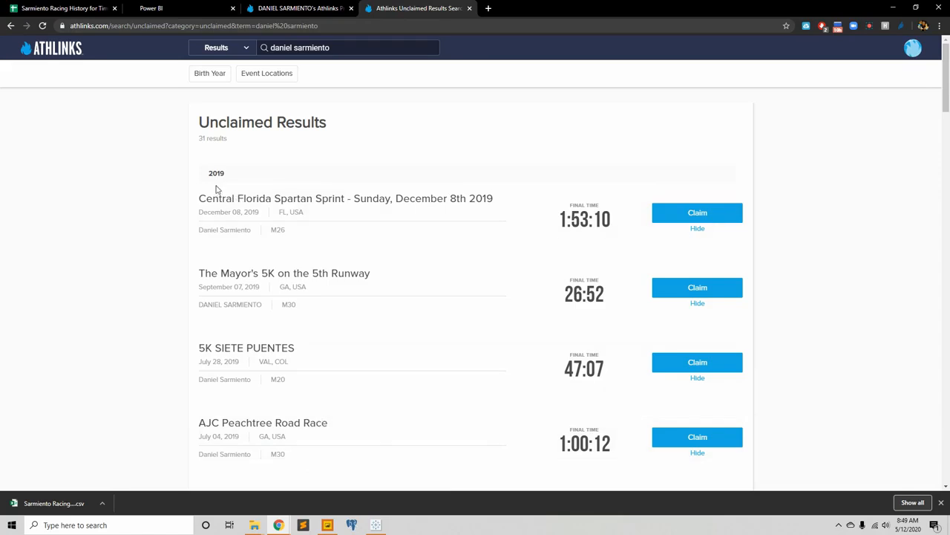
{"action": "left_click", "coordinate": [290, 8]}
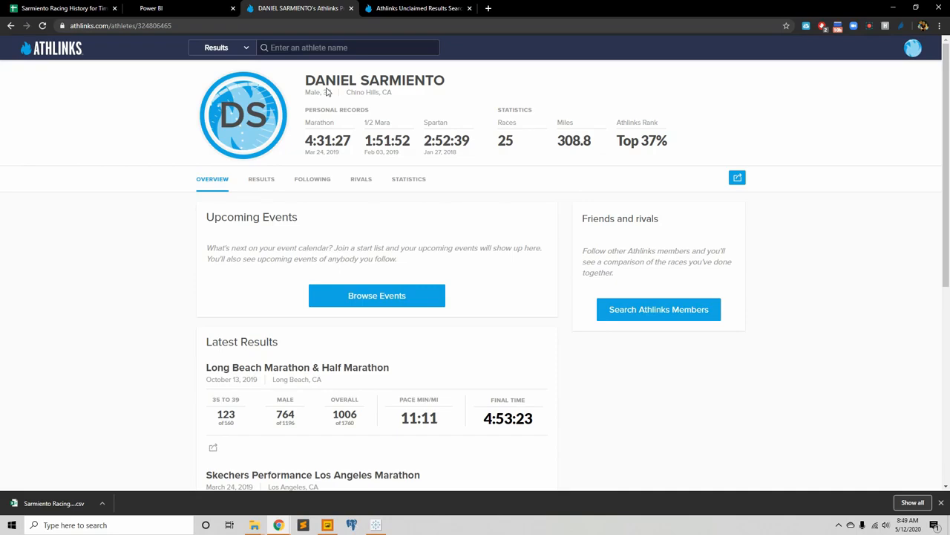
{"action": "left_click", "coordinate": [411, 14]}
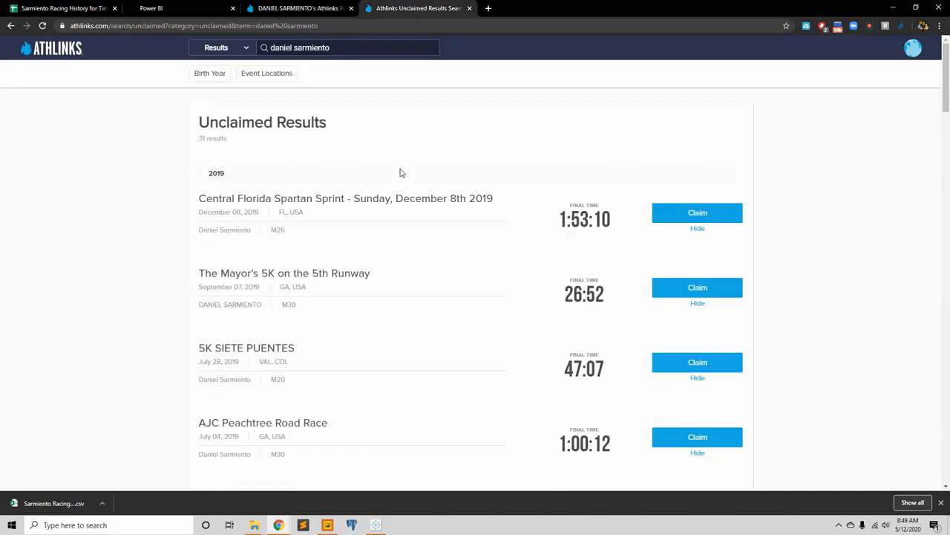
{"action": "scroll", "coordinate": [245, 227], "scroll_direction": "down", "scroll_amount": 2}
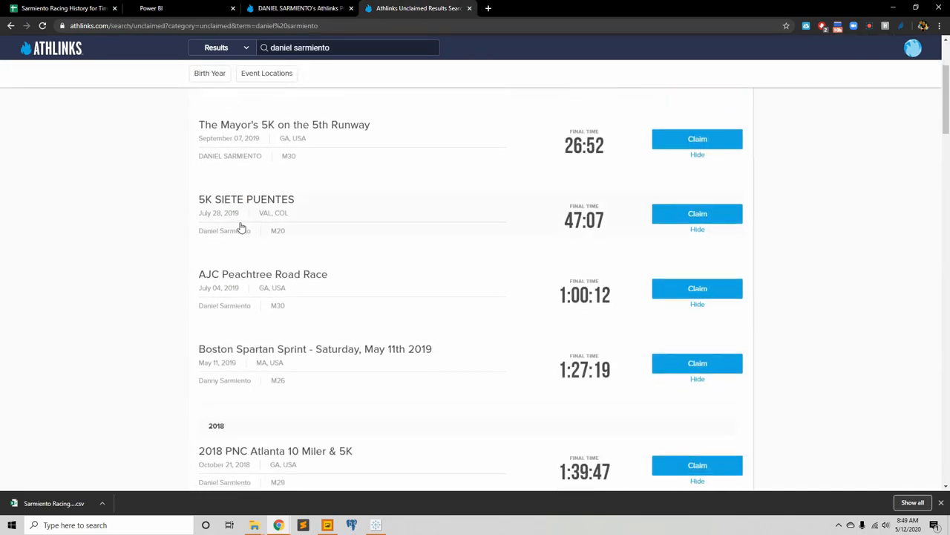
{"action": "scroll", "coordinate": [241, 227], "scroll_direction": "down", "scroll_amount": 3}
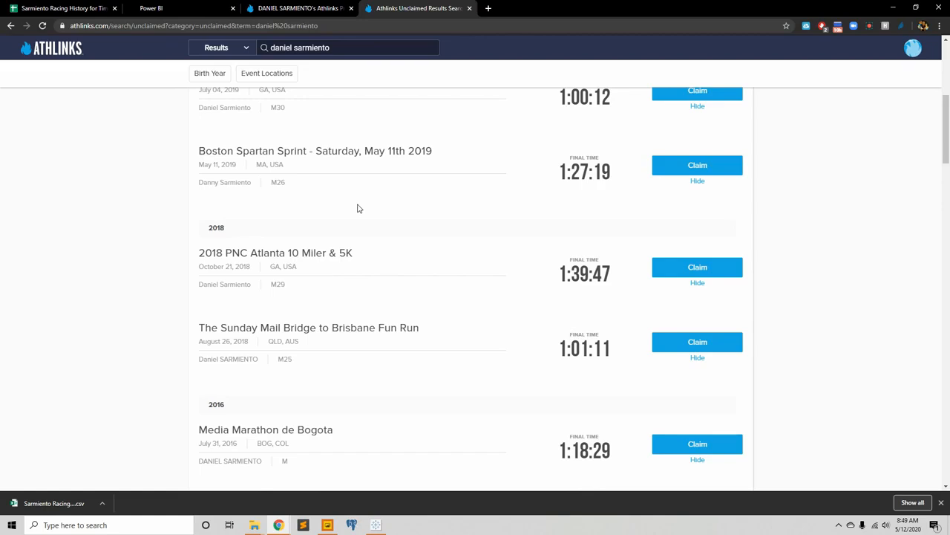
{"action": "scroll", "coordinate": [355, 209], "scroll_direction": "down", "scroll_amount": 1}
{"action": "scroll", "coordinate": [352, 212], "scroll_direction": "down", "scroll_amount": 1}
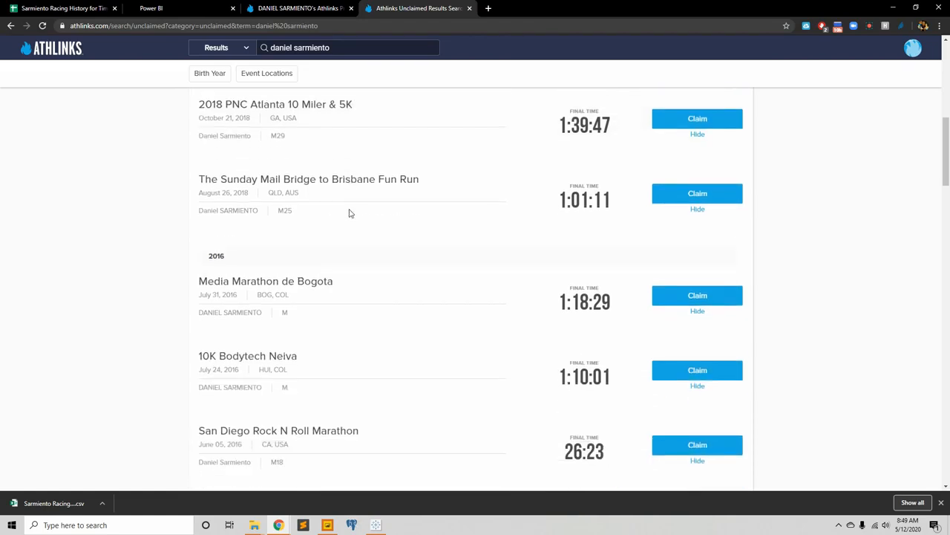
{"action": "scroll", "coordinate": [349, 214], "scroll_direction": "down", "scroll_amount": 1}
{"action": "scroll", "coordinate": [346, 223], "scroll_direction": "down", "scroll_amount": 2}
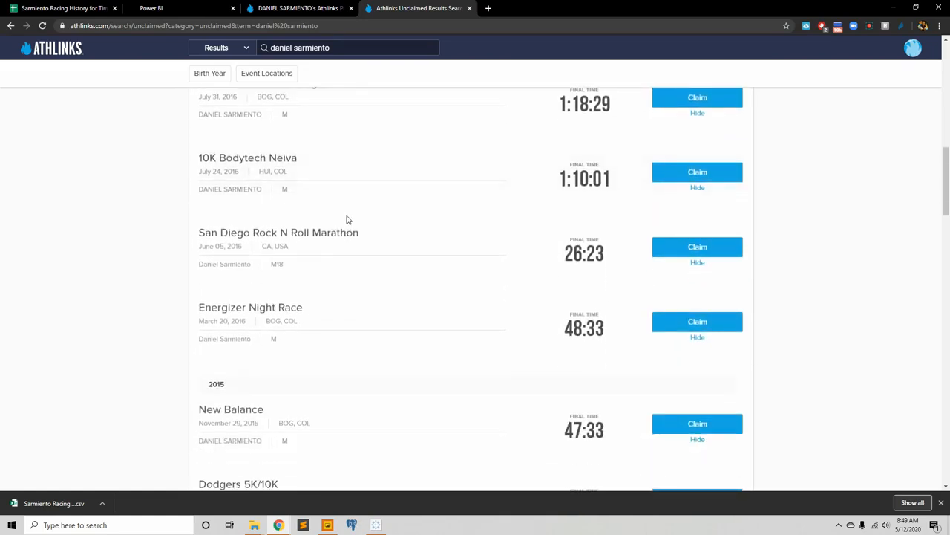
{"action": "left_click", "coordinate": [469, 9]}
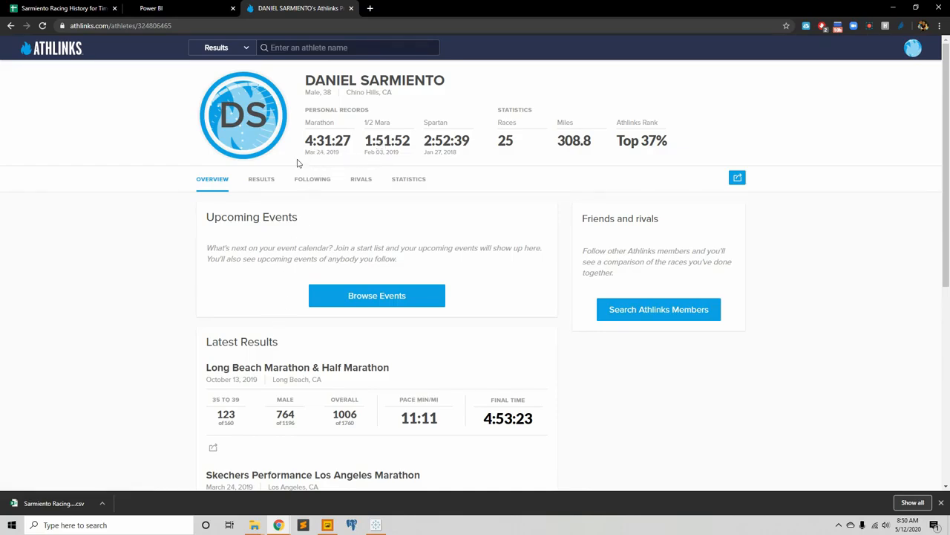
- Review the athlete's full race results by year on Athlinks and the columns of the racing history spreadsheet
{"action": "left_click", "coordinate": [261, 180]}
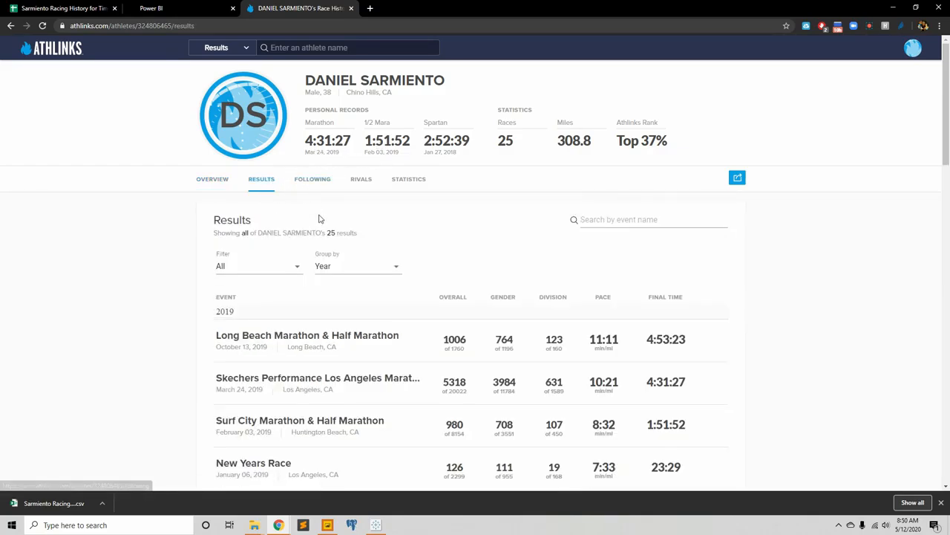
{"action": "scroll", "coordinate": [321, 218], "scroll_direction": "down", "scroll_amount": 2}
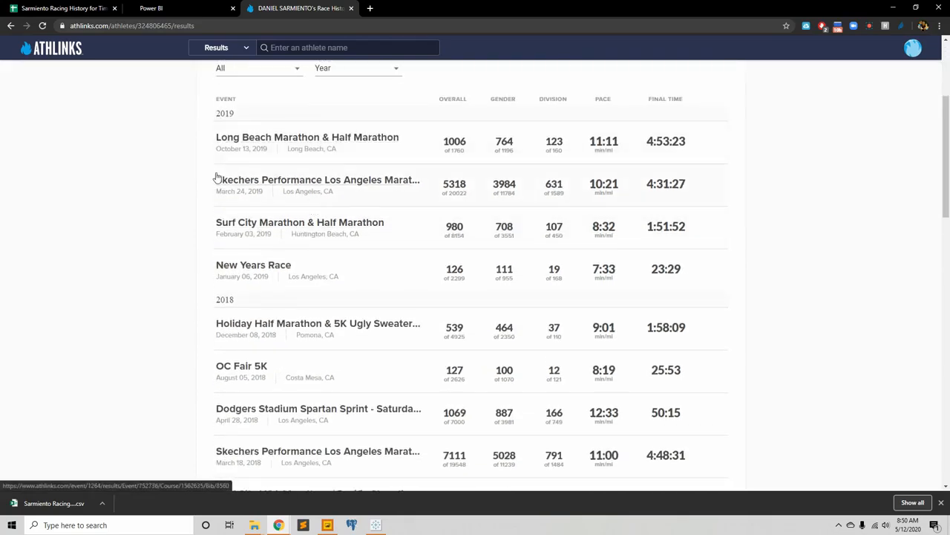
{"action": "scroll", "coordinate": [191, 125], "scroll_direction": "down", "scroll_amount": 5}
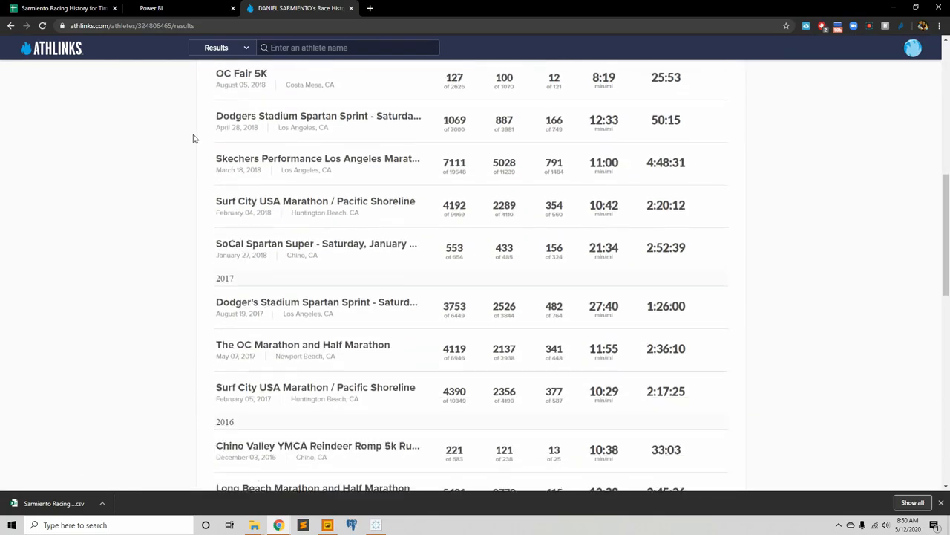
{"action": "scroll", "coordinate": [202, 149], "scroll_direction": "down", "scroll_amount": 7}
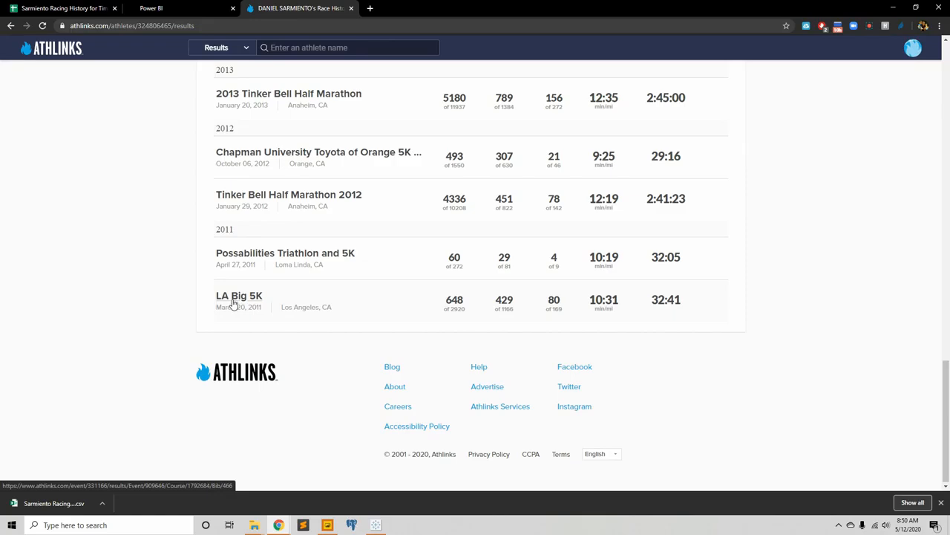
{"action": "scroll", "coordinate": [236, 300], "scroll_direction": "up", "scroll_amount": 1}
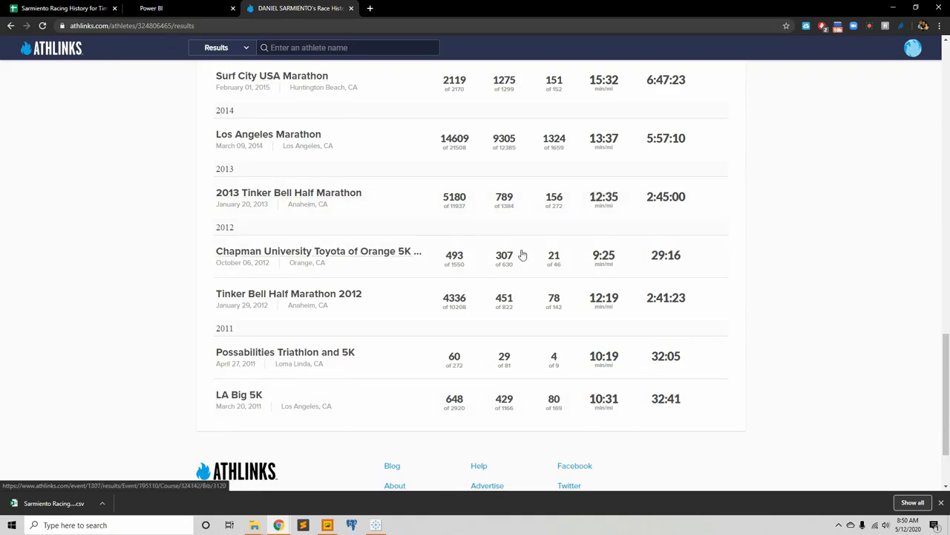
{"action": "left_click", "coordinate": [88, 8]}
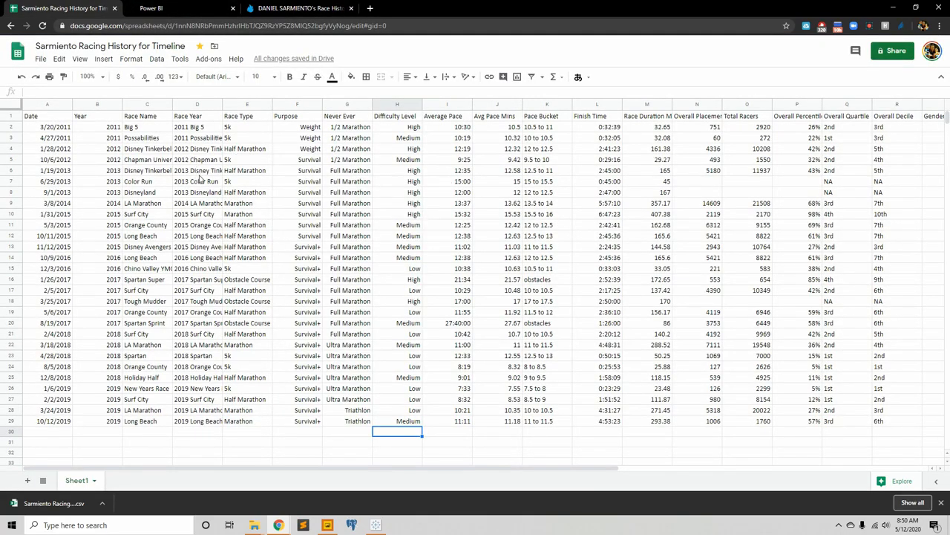
{"action": "left_click_drag", "start_coordinate": [560, 472], "coordinate": [591, 478]}
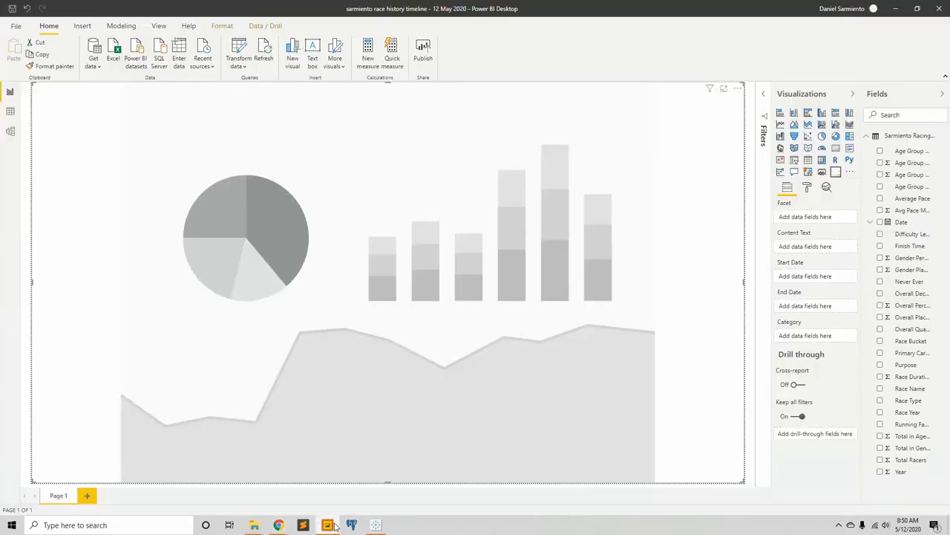
- In Power BI Desktop, replace the empty visual with a new Timeline Storyteller visual enlarged to fill the whole report page
{"action": "left_click", "coordinate": [328, 525]}
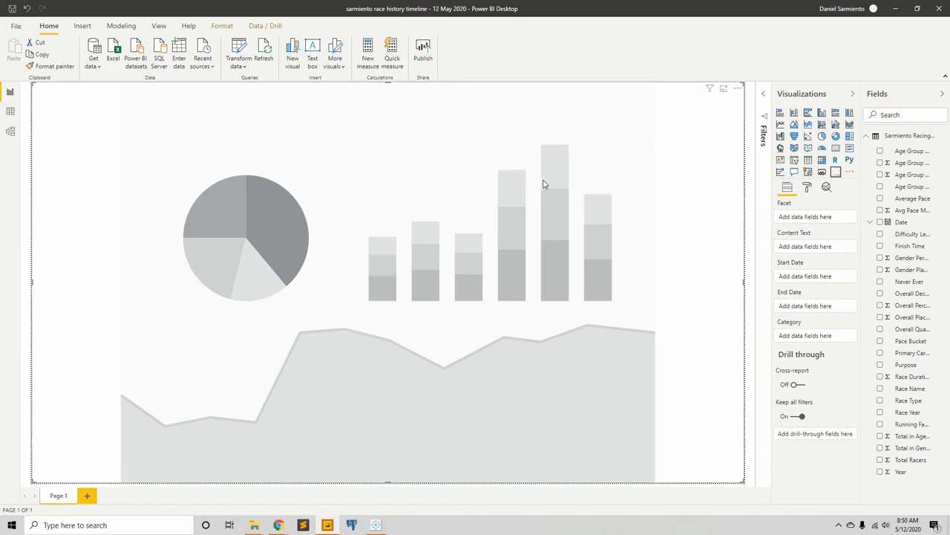
{"action": "key", "text": "Delete"}
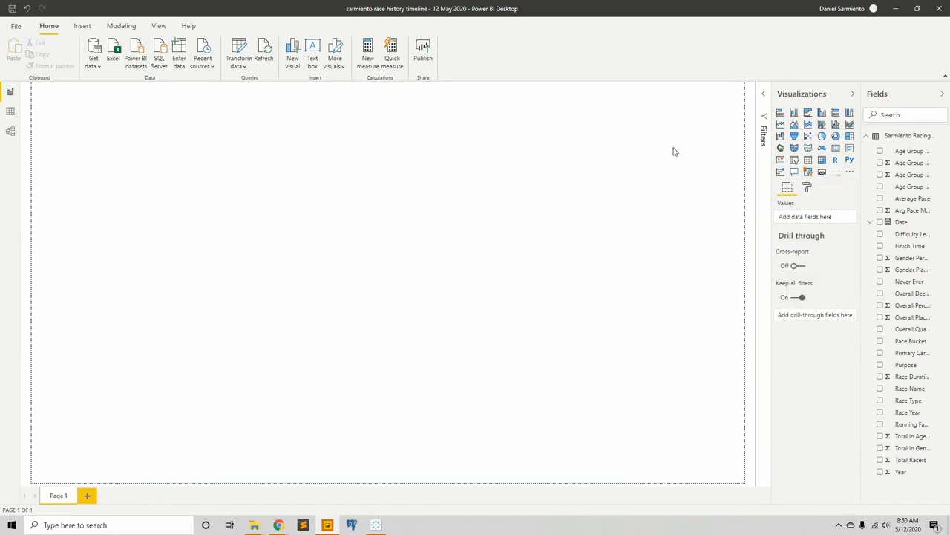
{"action": "left_click", "coordinate": [836, 171]}
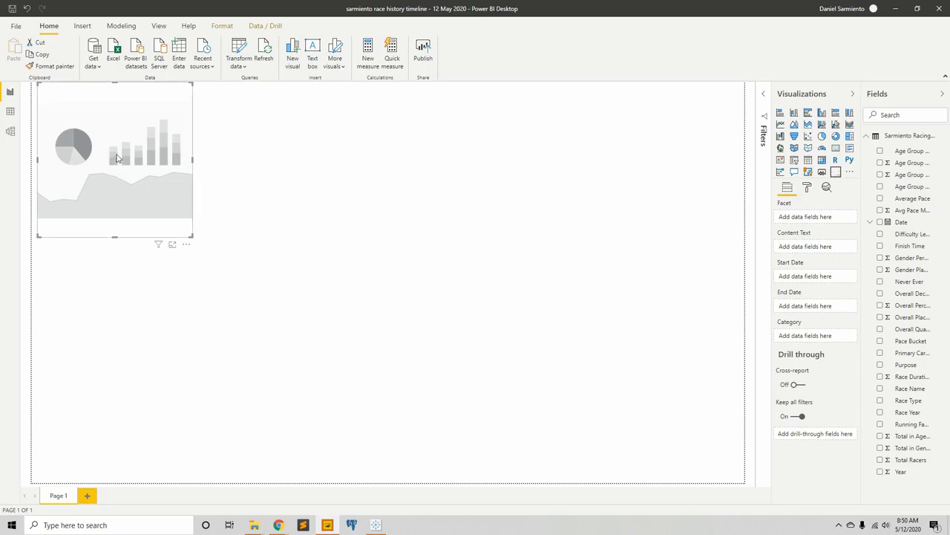
{"action": "left_click_drag", "start_coordinate": [139, 143], "coordinate": [133, 144]}
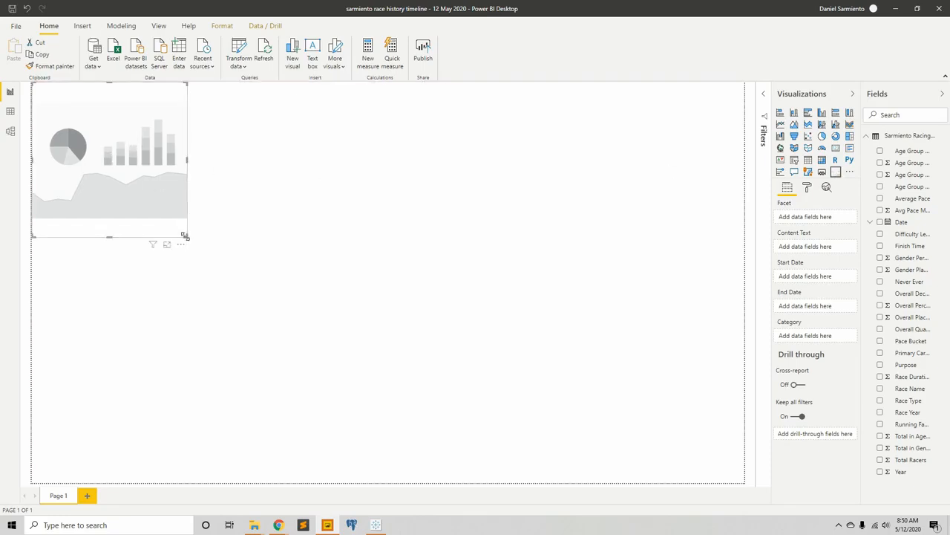
{"action": "left_click_drag", "start_coordinate": [184, 236], "coordinate": [747, 488]}
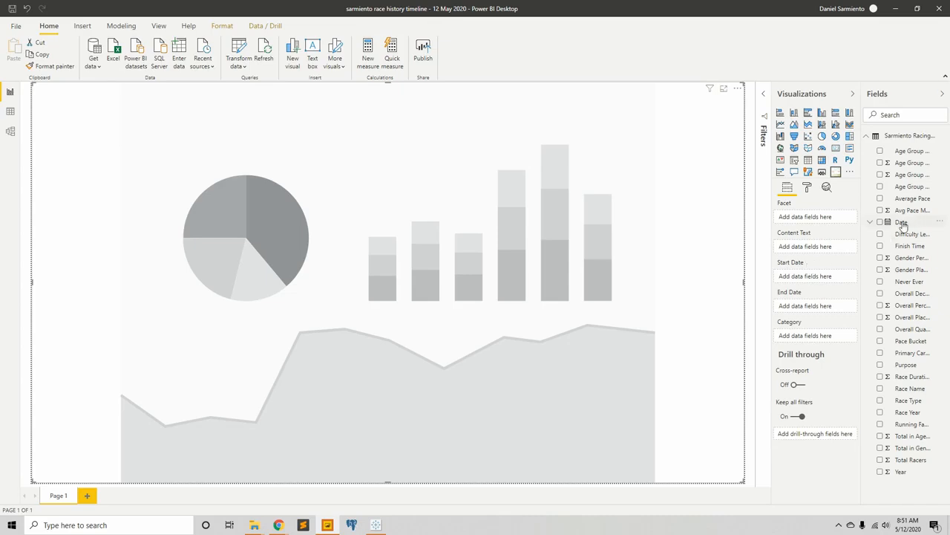
- Assign Date to both Start Date and End Date, Race Type to Facet, and Overall Quartile to Category in the timeline visual
{"action": "left_click_drag", "start_coordinate": [903, 223], "coordinate": [811, 276]}
{"action": "left_click_drag", "start_coordinate": [901, 225], "coordinate": [810, 304]}
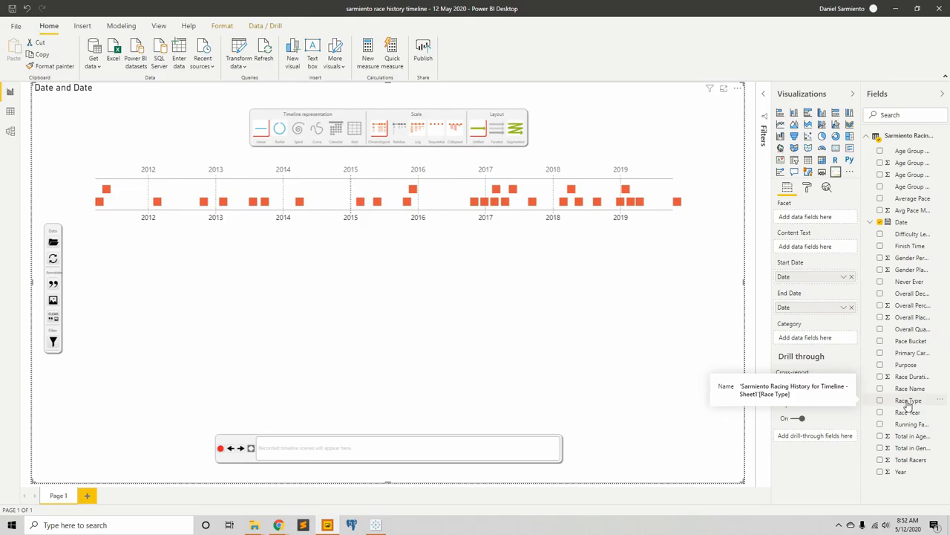
{"action": "left_click_drag", "start_coordinate": [909, 400], "coordinate": [807, 223]}
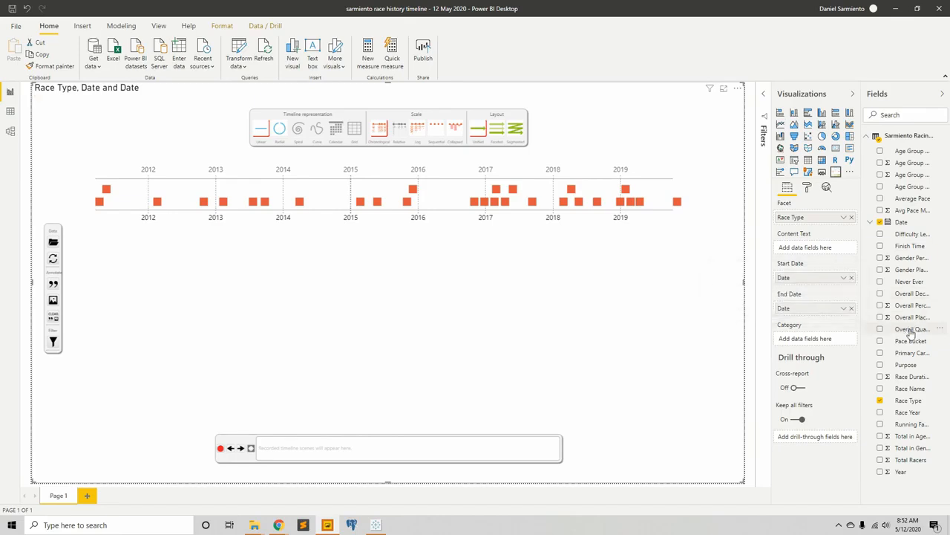
{"action": "left_click_drag", "start_coordinate": [910, 333], "coordinate": [814, 338]}
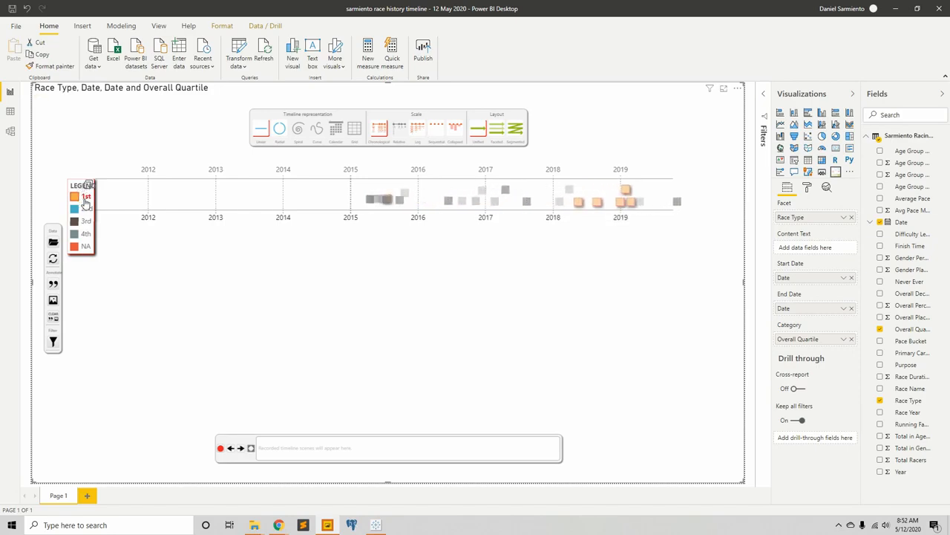
- Switch the timeline to the faceted layout and move the legend to the outer edge beside the 2019 races
{"action": "left_click_drag", "start_coordinate": [79, 206], "coordinate": [123, 339]}
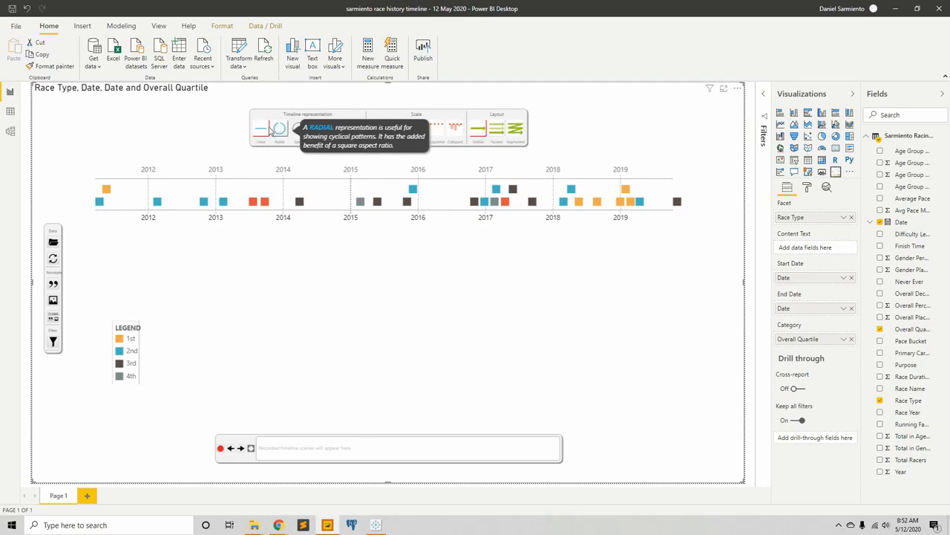
{"action": "left_click", "coordinate": [497, 128]}
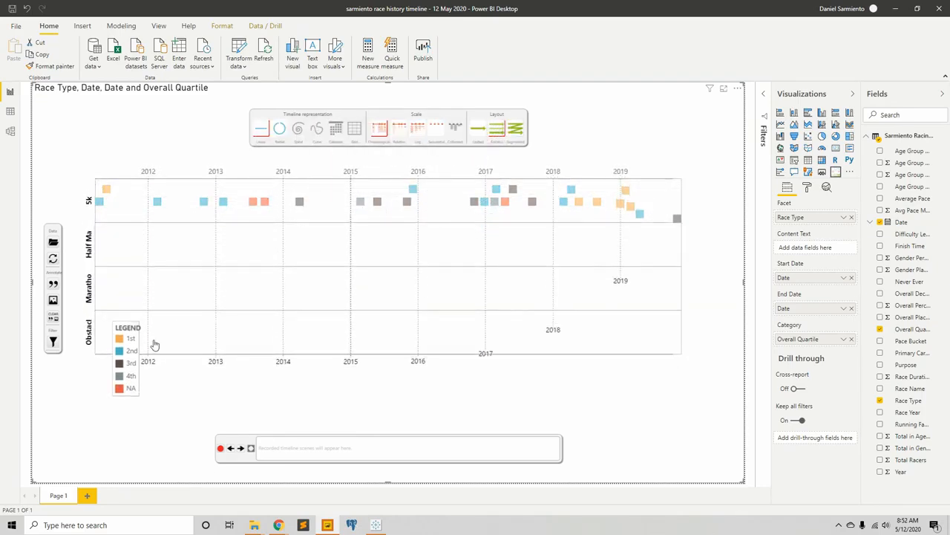
{"action": "left_click_drag", "start_coordinate": [132, 341], "coordinate": [720, 240]}
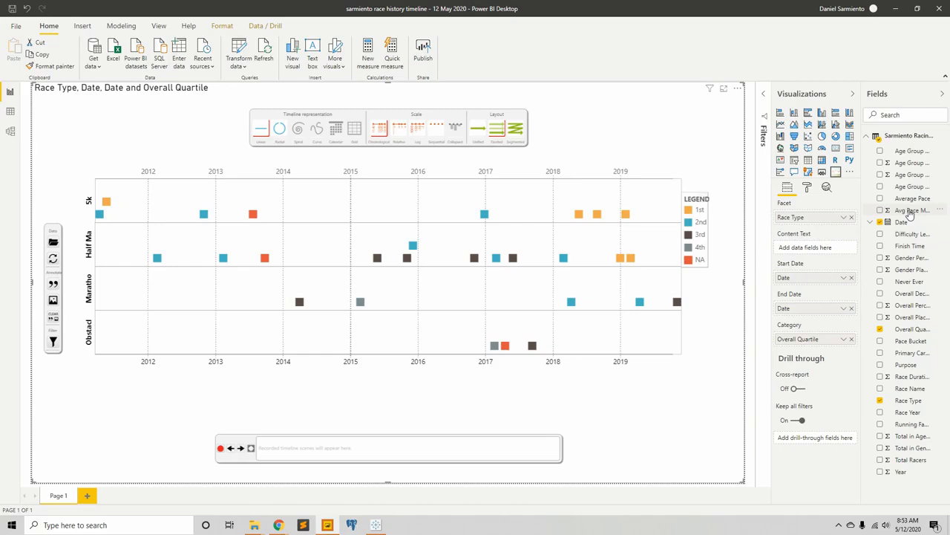
- Assign Avg Pace Mins to Content Text and set the timeline back to the faceted layout
{"action": "left_click_drag", "start_coordinate": [910, 213], "coordinate": [817, 251]}
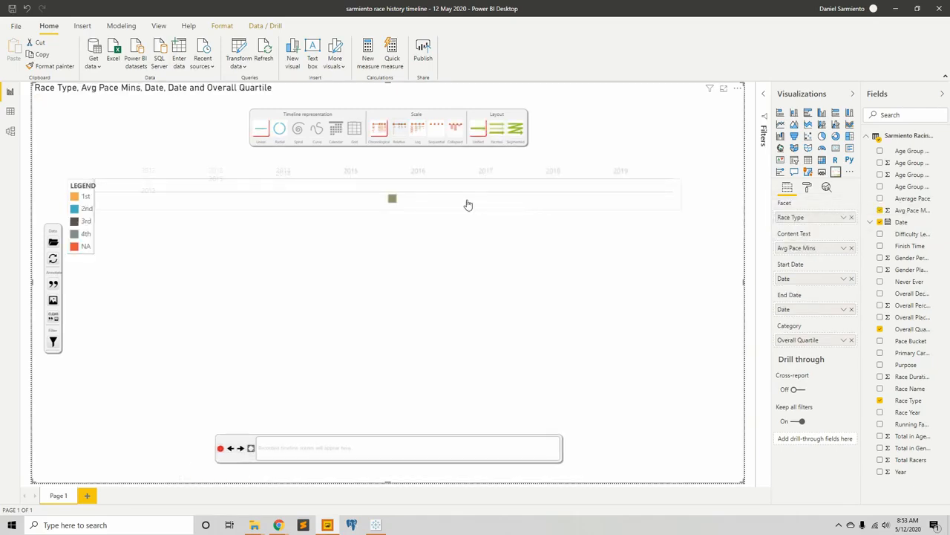
{"action": "left_click", "coordinate": [502, 130]}
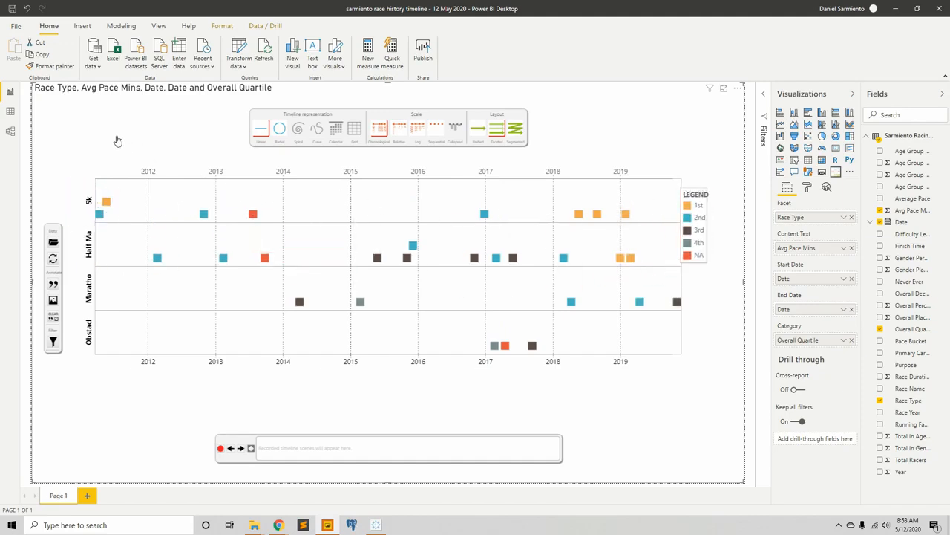
- Examine the annotations of individual 2011 and 2013 races in the 5k and Half Marathon rows
{"action": "left_click", "coordinate": [98, 215]}
{"action": "left_click", "coordinate": [105, 203]}
{"action": "mouse_move", "coordinate": [106, 205]}
{"action": "mouse_move", "coordinate": [253, 215]}
{"action": "mouse_move", "coordinate": [268, 264]}
- Remove Overall Quartile from Category, Race Type from Facet and Avg Pace Mins from Content Text
{"action": "left_click", "coordinate": [852, 340]}
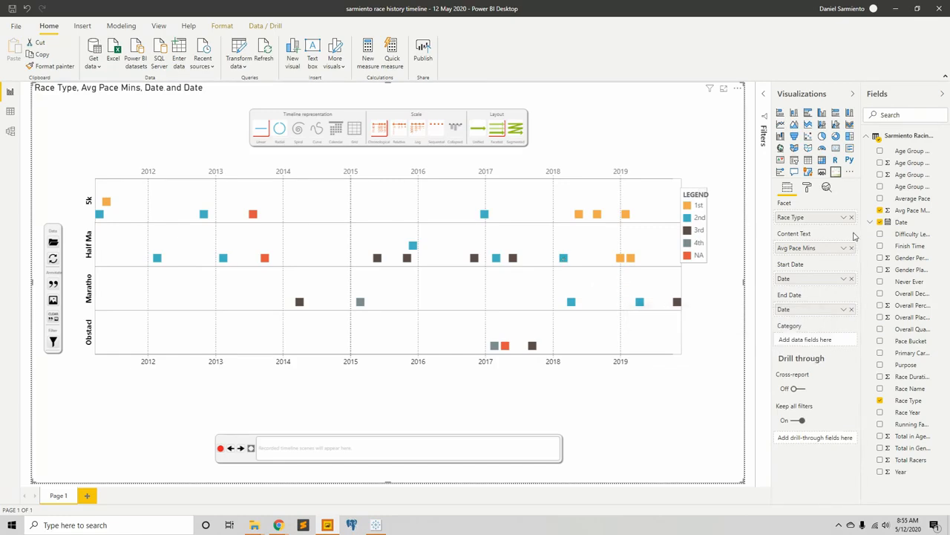
{"action": "left_click", "coordinate": [851, 217]}
{"action": "left_click", "coordinate": [851, 247]}
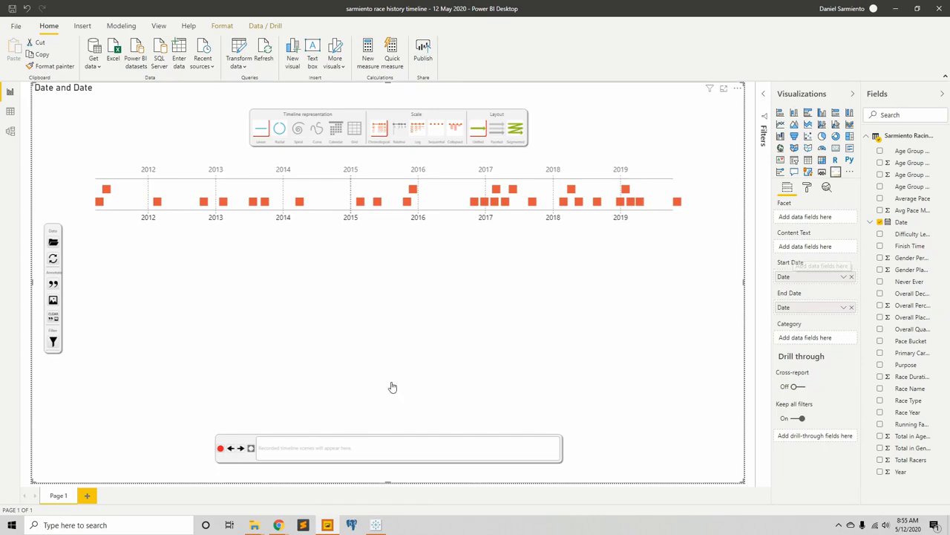
- Switch to the racing history spreadsheet in Chrome and review its columns through Running Facet
{"action": "mouse_move", "coordinate": [287, 527]}
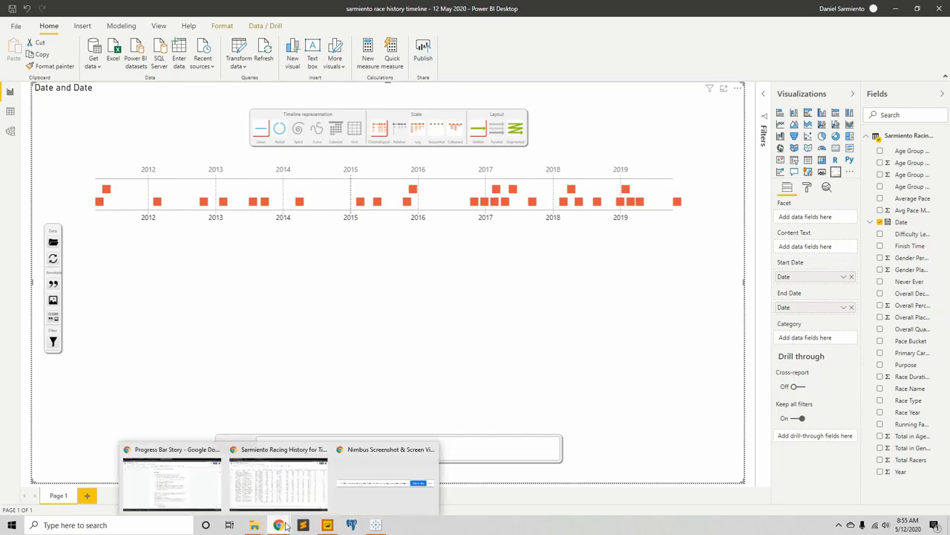
{"action": "left_click", "coordinate": [286, 492]}
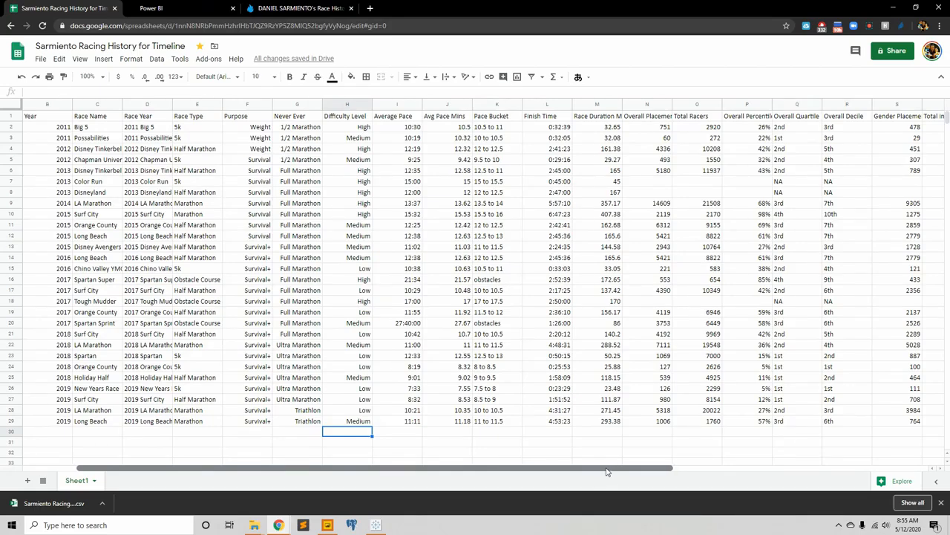
{"action": "left_click_drag", "start_coordinate": [606, 471], "coordinate": [628, 470]}
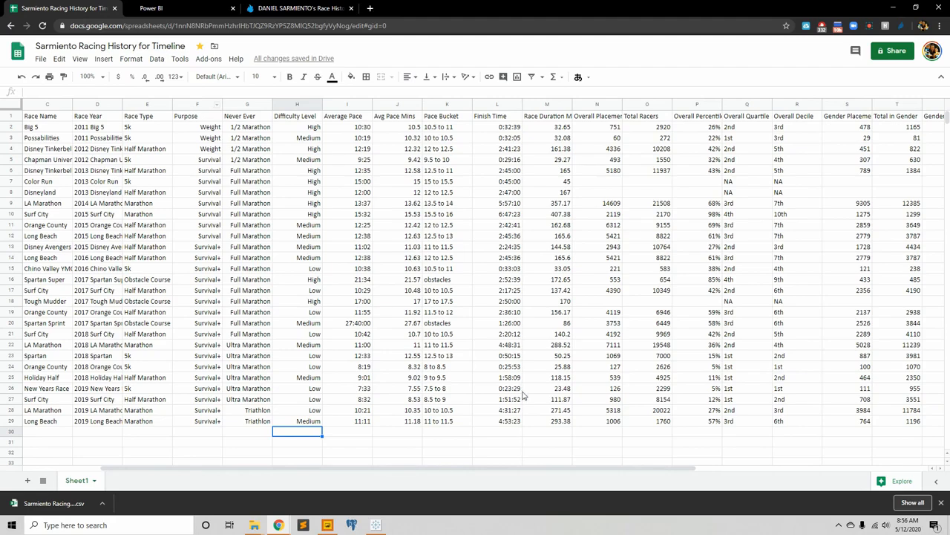
{"action": "left_click_drag", "start_coordinate": [637, 469], "coordinate": [856, 486]}
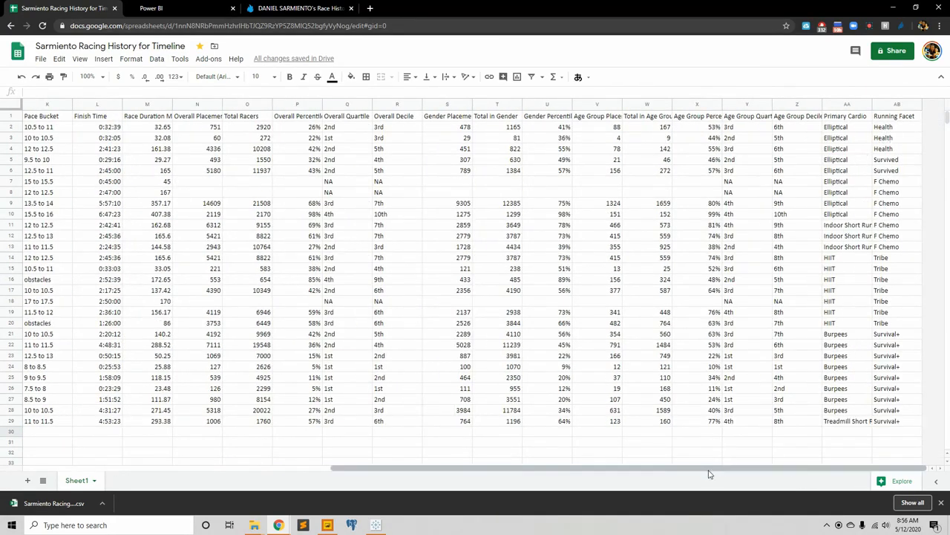
{"action": "left_click_drag", "start_coordinate": [735, 471], "coordinate": [428, 467]}
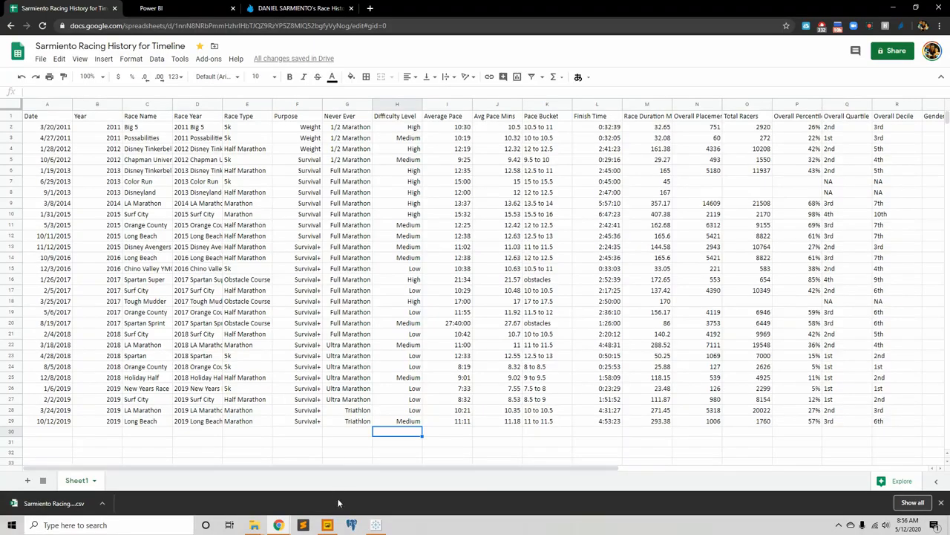
- Return to Power BI Desktop and assign Running Facet to Facet and Race Type to Category in the timeline visual
{"action": "left_click", "coordinate": [327, 525]}
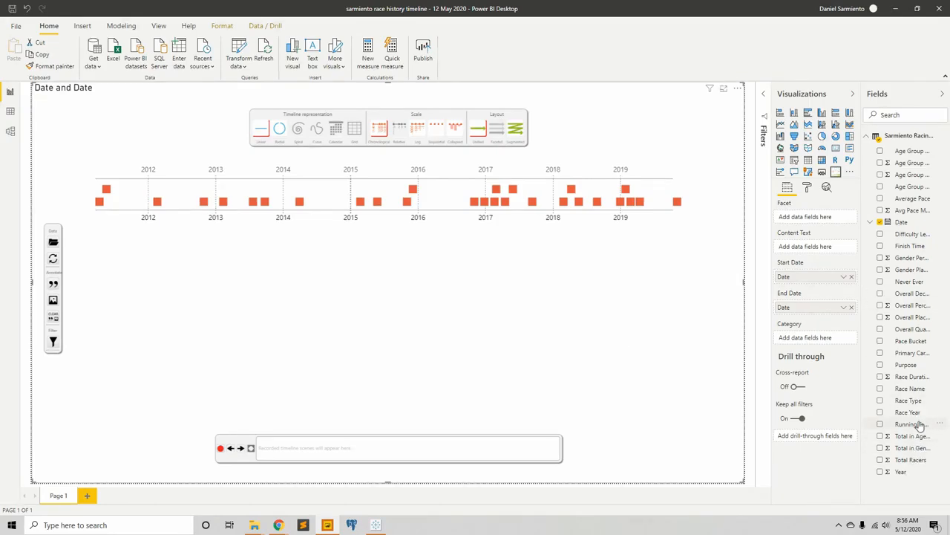
{"action": "left_click_drag", "start_coordinate": [914, 424], "coordinate": [818, 220]}
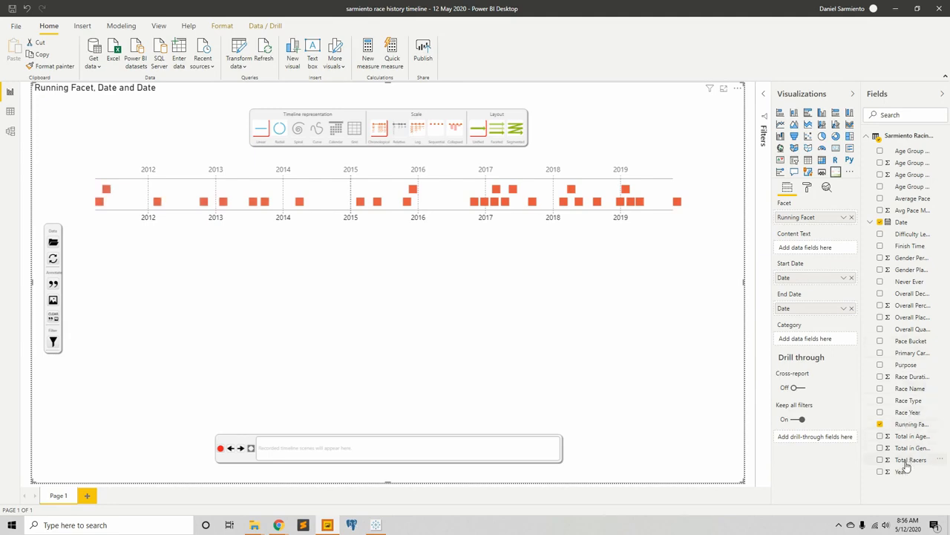
{"action": "left_click_drag", "start_coordinate": [909, 400], "coordinate": [815, 336]}
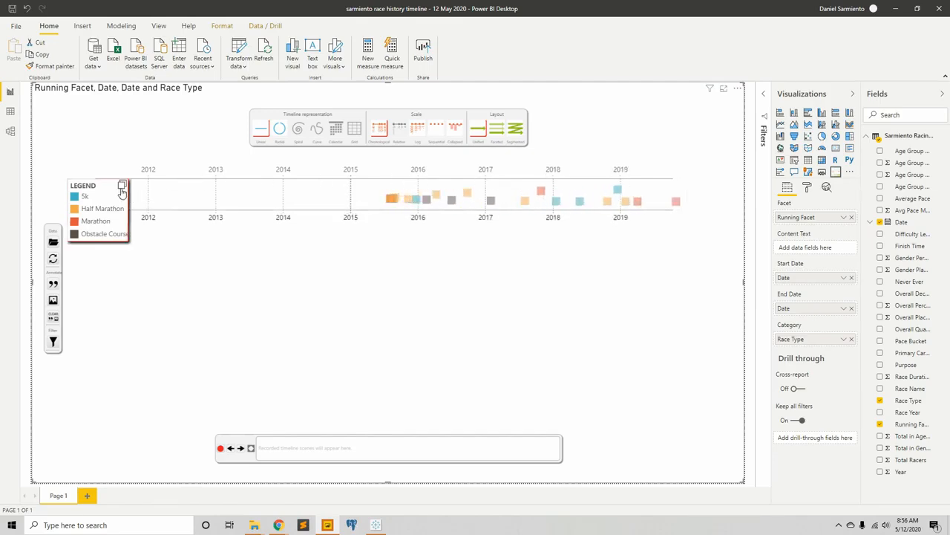
- Move the race type legend below the timeline and split the timeline into Running Facet rows
{"action": "left_click_drag", "start_coordinate": [121, 185], "coordinate": [413, 324]}
{"action": "left_click", "coordinate": [505, 132]}
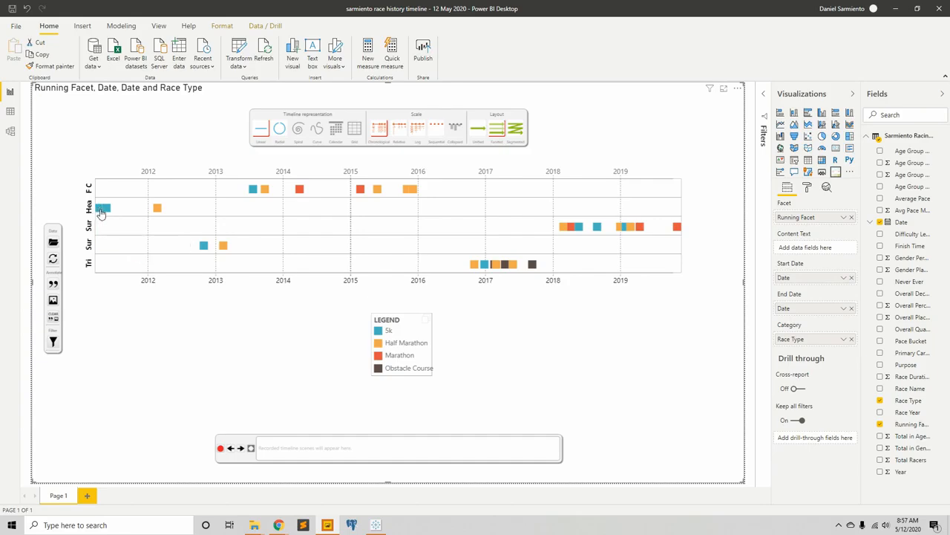
- Examine the annotations of the early races in the Health and F Chemo rows
{"action": "mouse_move", "coordinate": [105, 212]}
{"action": "mouse_move", "coordinate": [159, 212]}
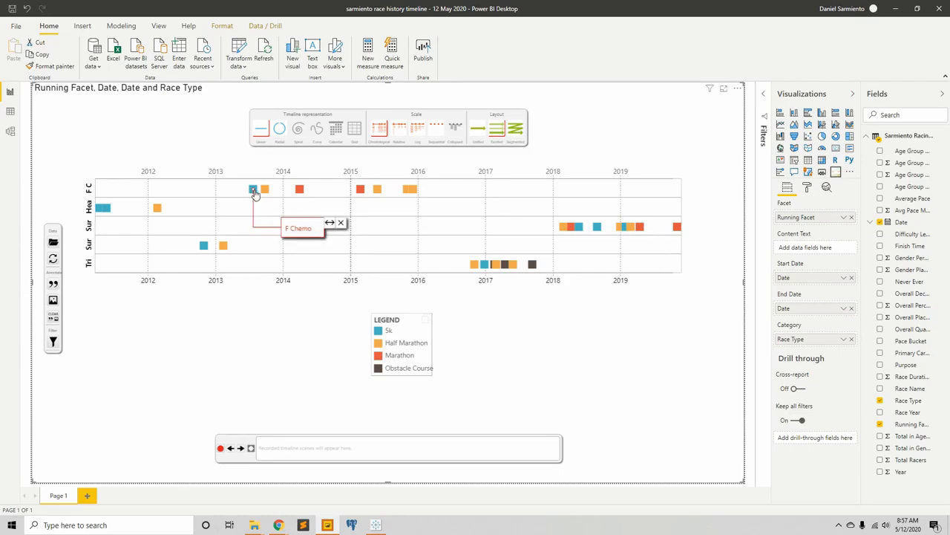
{"action": "mouse_move", "coordinate": [265, 192]}
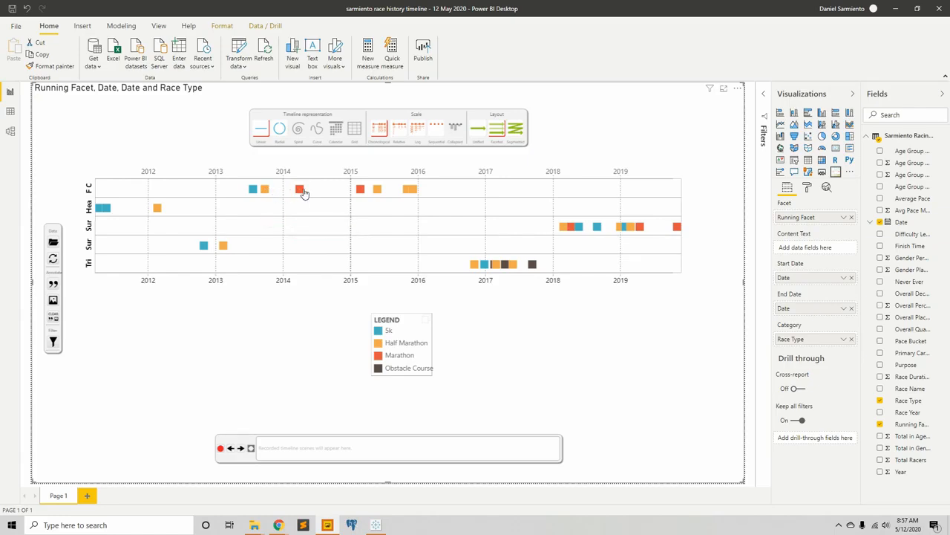
{"action": "mouse_move", "coordinate": [301, 193]}
{"action": "left_click", "coordinate": [300, 192]}
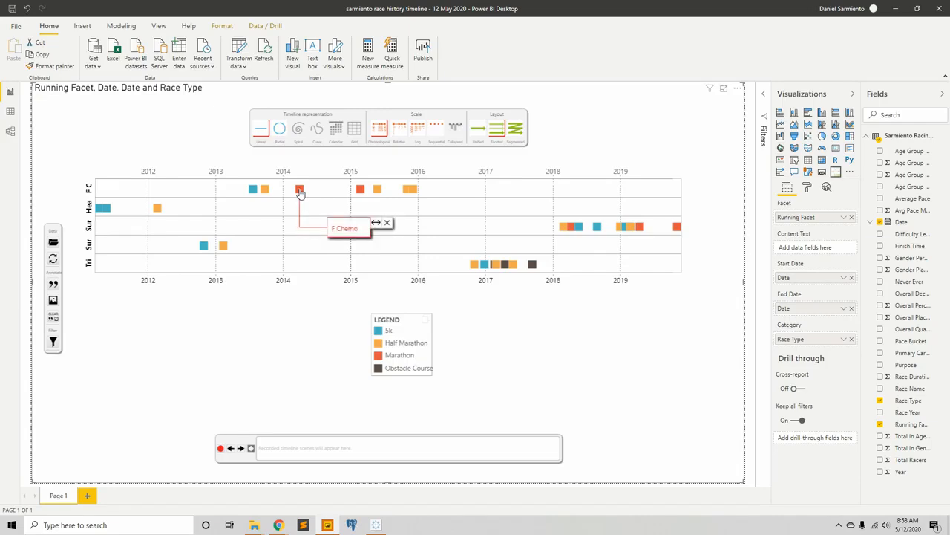
- Switch the faceted timeline to the radial representation, place the legend inside the F Chemo circle, and review the circles
{"action": "mouse_move", "coordinate": [418, 331]}
{"action": "left_mouse_down"}
{"action": "mouse_move", "coordinate": [498, 288]}
{"action": "mouse_move", "coordinate": [569, 125]}
{"action": "mouse_move", "coordinate": [541, 153]}
{"action": "mouse_move", "coordinate": [438, 343]}
{"action": "mouse_move", "coordinate": [421, 344]}
{"action": "left_mouse_up"}
{"action": "left_click", "coordinate": [279, 130]}
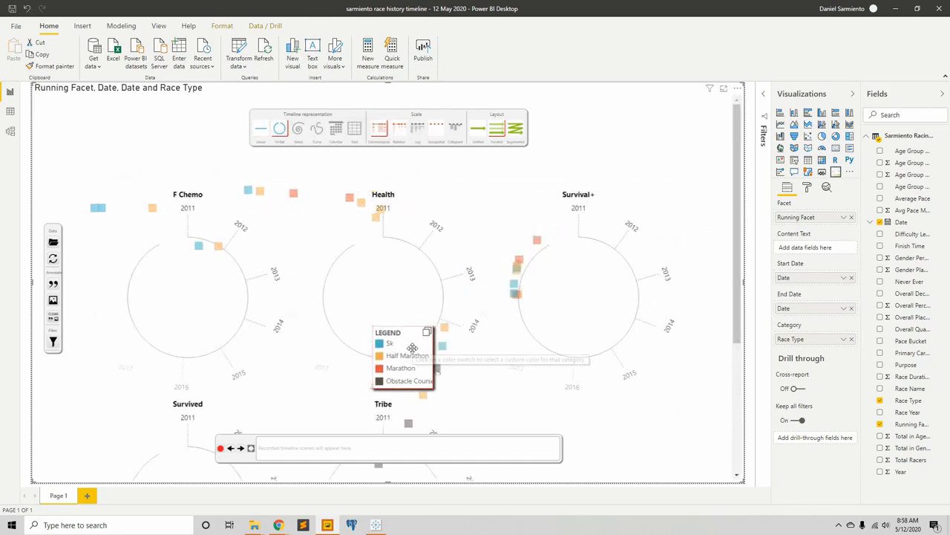
{"action": "left_click_drag", "start_coordinate": [416, 342], "coordinate": [195, 272]}
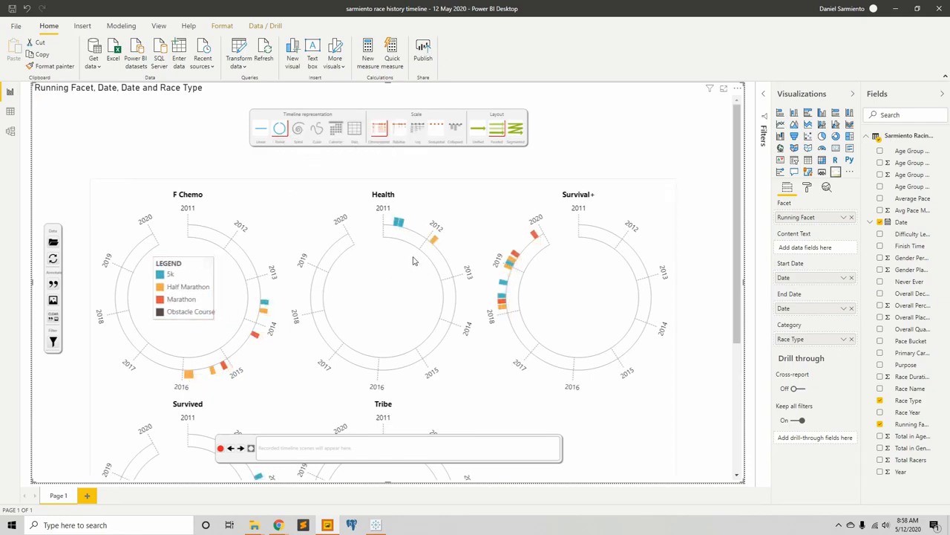
{"action": "scroll", "coordinate": [408, 258], "scroll_direction": "down", "scroll_amount": 1}
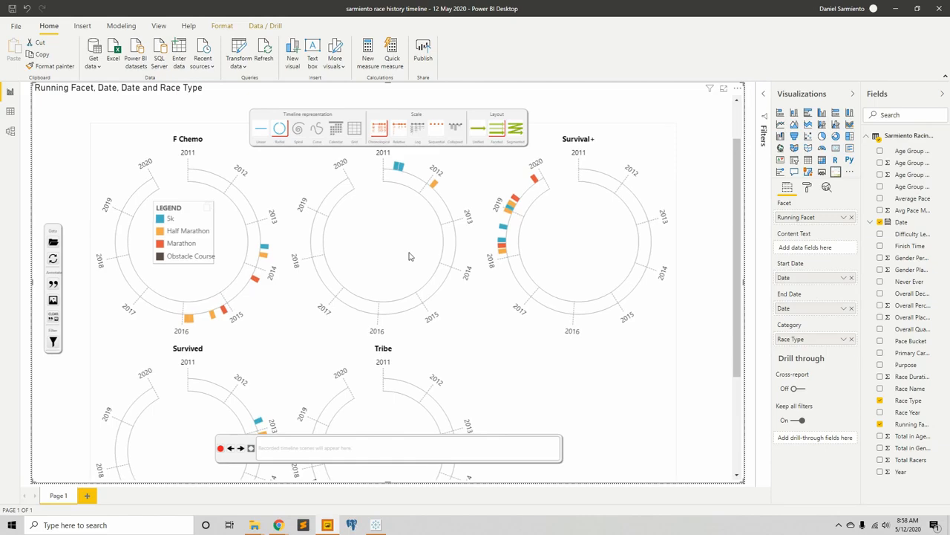
{"action": "scroll", "coordinate": [407, 256], "scroll_direction": "down", "scroll_amount": 1}
{"action": "scroll", "coordinate": [403, 256], "scroll_direction": "up", "scroll_amount": 2}
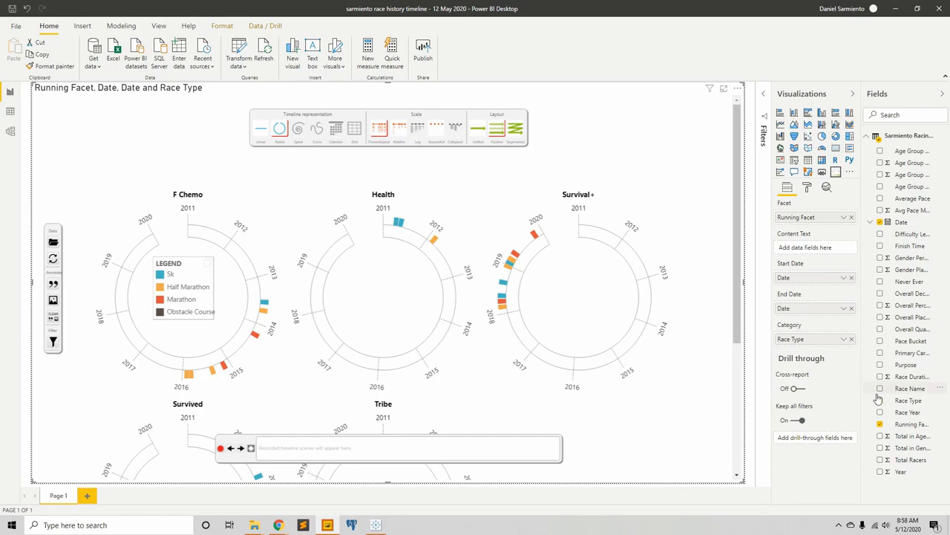
- Remove Running Facet from Facet and assign Purpose to Content Text
{"action": "left_click", "coordinate": [851, 218]}
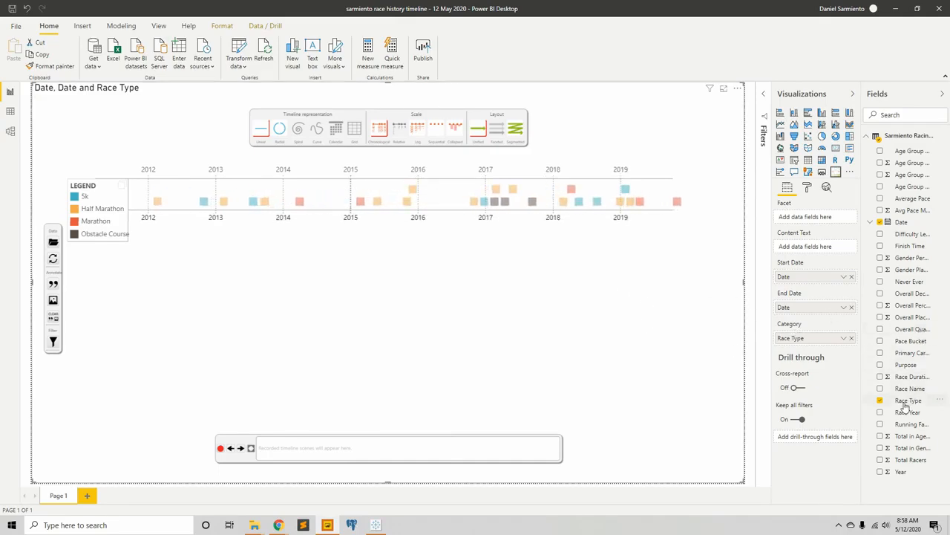
{"action": "left_click_drag", "start_coordinate": [907, 364], "coordinate": [827, 249]}
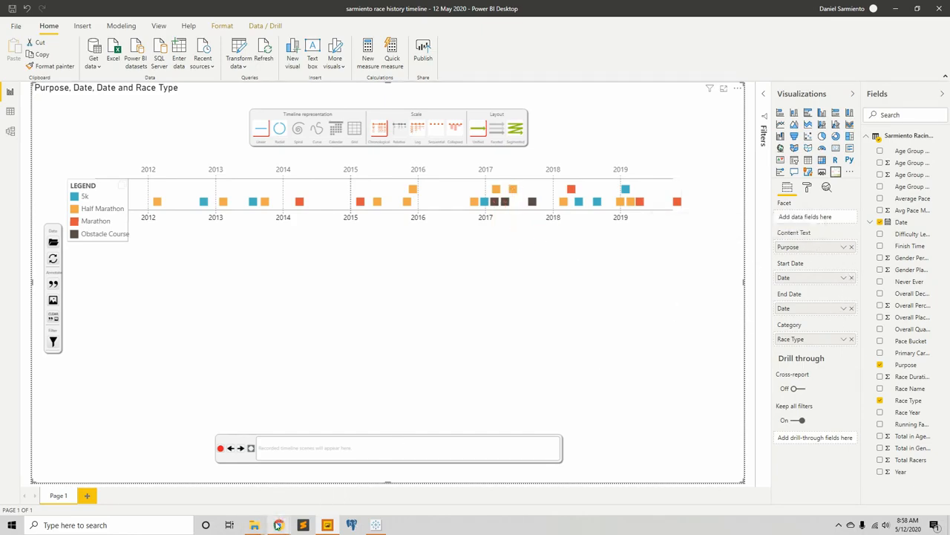
- Switch to Chrome and check the Purpose column of the racing history spreadsheet
{"action": "mouse_move", "coordinate": [279, 525]}
{"action": "left_click", "coordinate": [277, 508]}
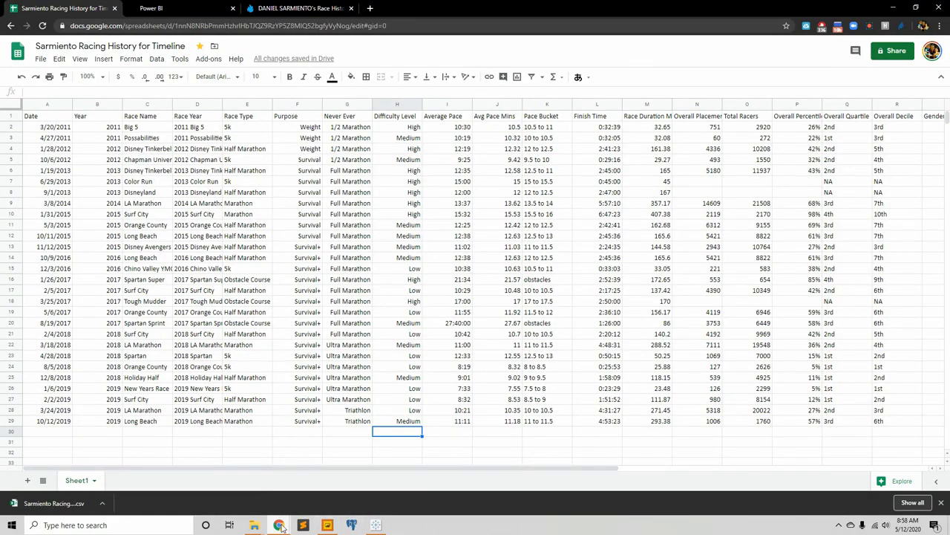
- Return to Power BI Desktop and show the timeline in a segmented layout with the radial representation
{"action": "left_click", "coordinate": [328, 524]}
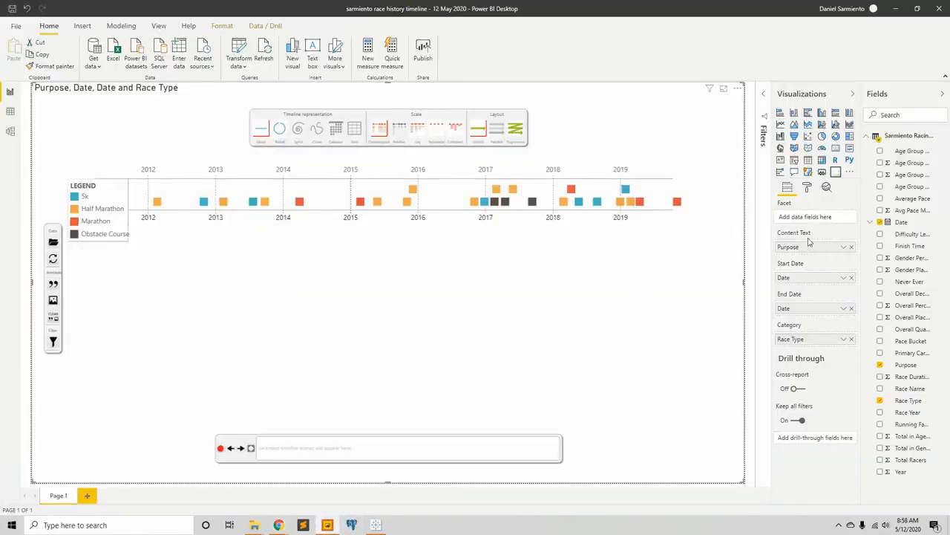
{"action": "left_click", "coordinate": [515, 130]}
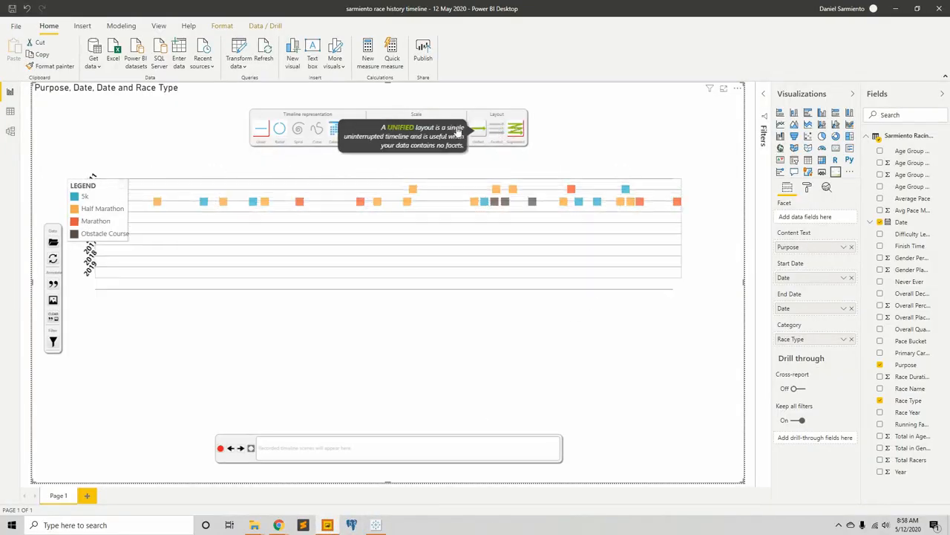
{"action": "left_click", "coordinate": [297, 130]}
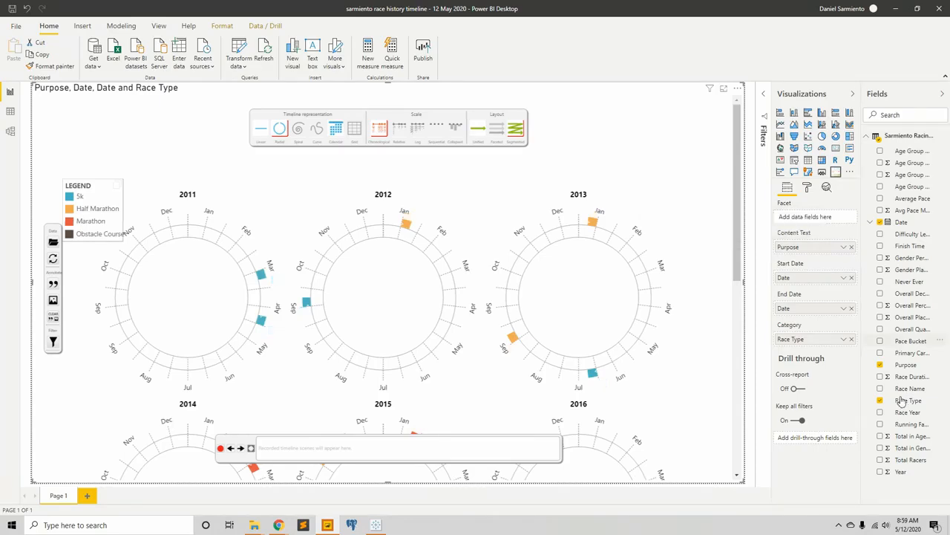
- Clear Content Text and Category, and assign Purpose to Facet and Race Type to Category
{"action": "left_click", "coordinate": [851, 248]}
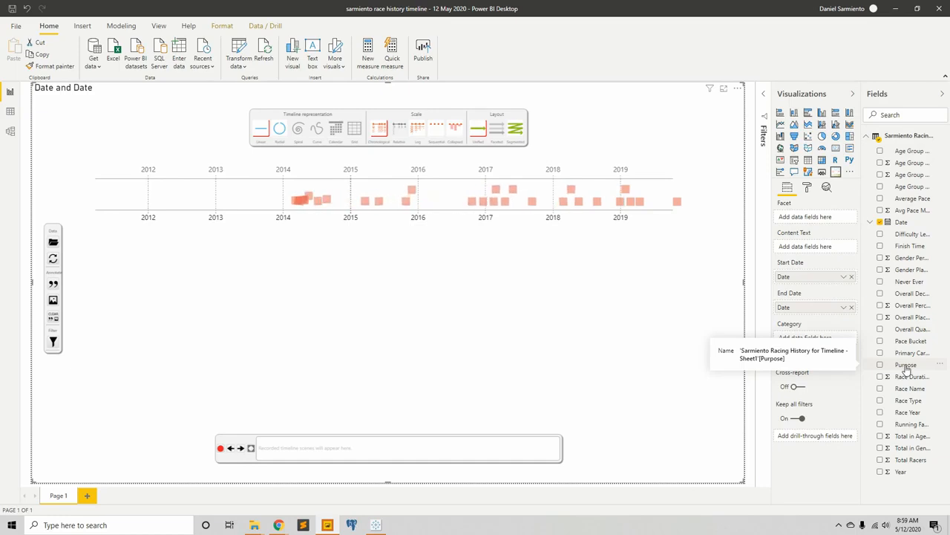
{"action": "left_click_drag", "start_coordinate": [905, 369], "coordinate": [812, 224]}
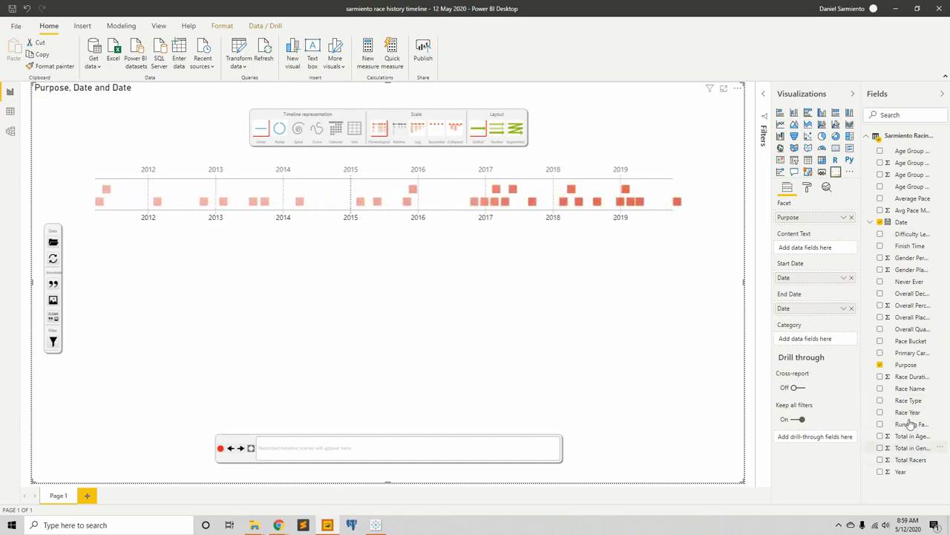
{"action": "left_click_drag", "start_coordinate": [914, 405], "coordinate": [788, 334]}
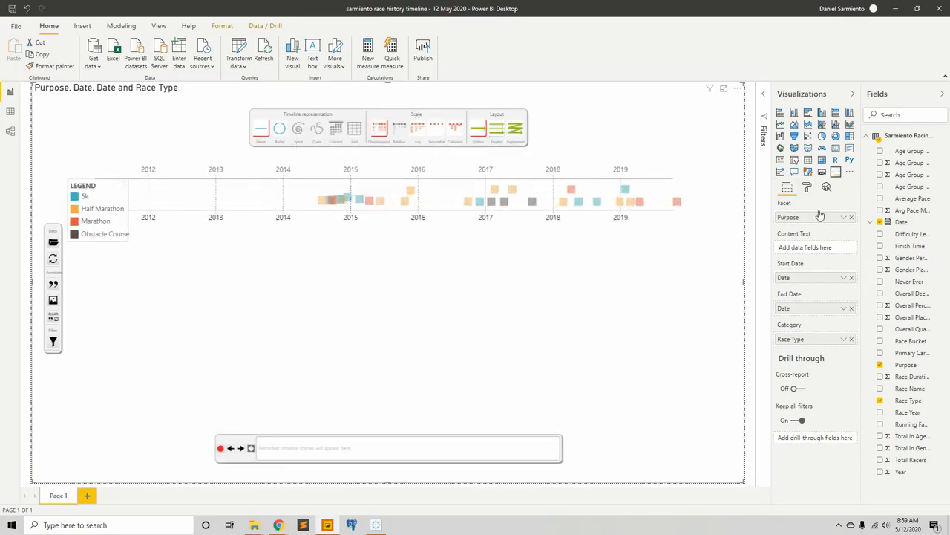
- Move the legend below the timeline and display the races as radial timelines faceted by Purpose
{"action": "left_click_drag", "start_coordinate": [118, 185], "coordinate": [397, 329]}
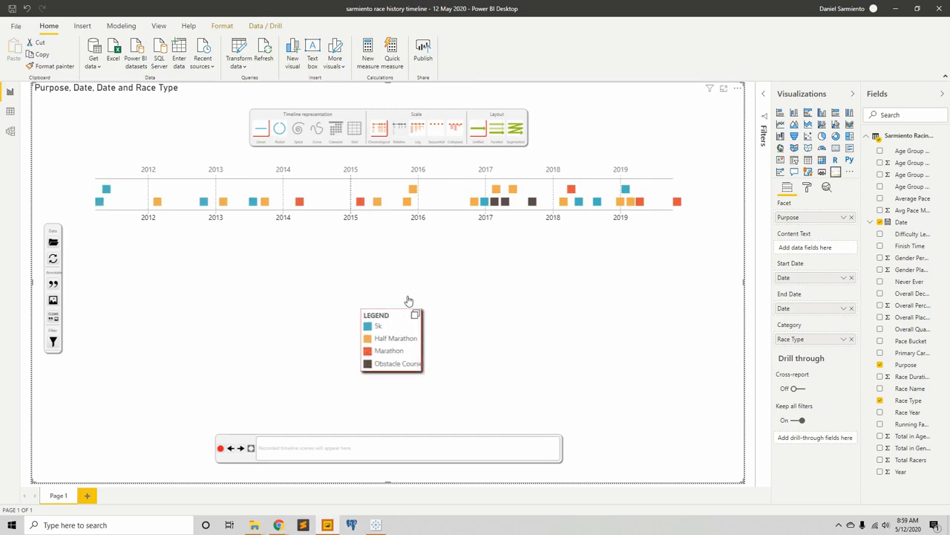
{"action": "left_click", "coordinate": [279, 131]}
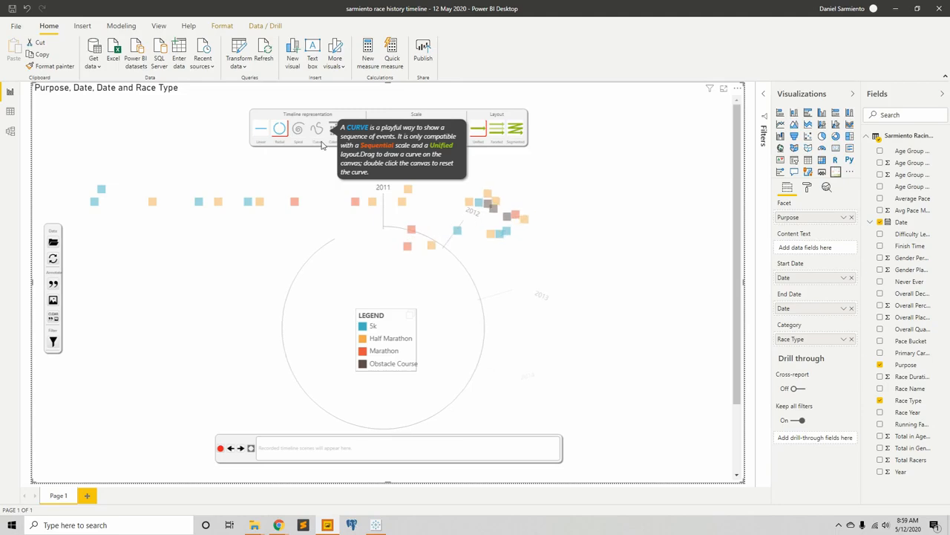
{"action": "left_click", "coordinate": [498, 131]}
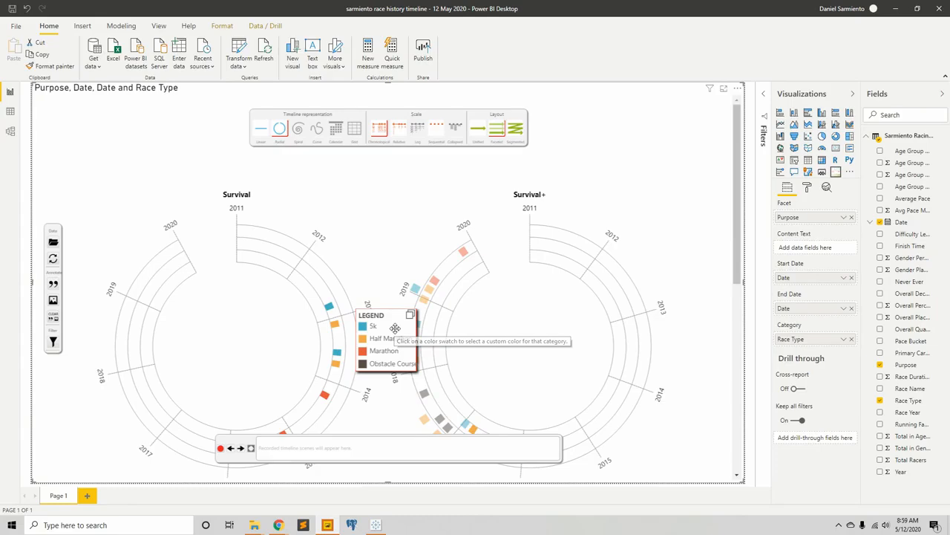
- Move the legend inside the Survival circle and examine the races in the Survival, Survival+ and Weight radial timelines
{"action": "left_click_drag", "start_coordinate": [395, 327], "coordinate": [248, 320]}
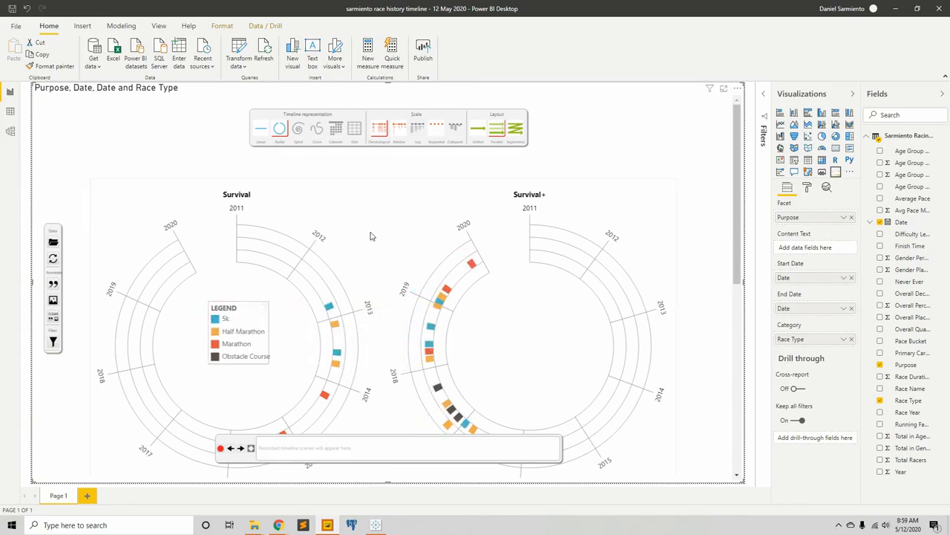
{"action": "scroll", "coordinate": [373, 235], "scroll_direction": "down", "scroll_amount": 4}
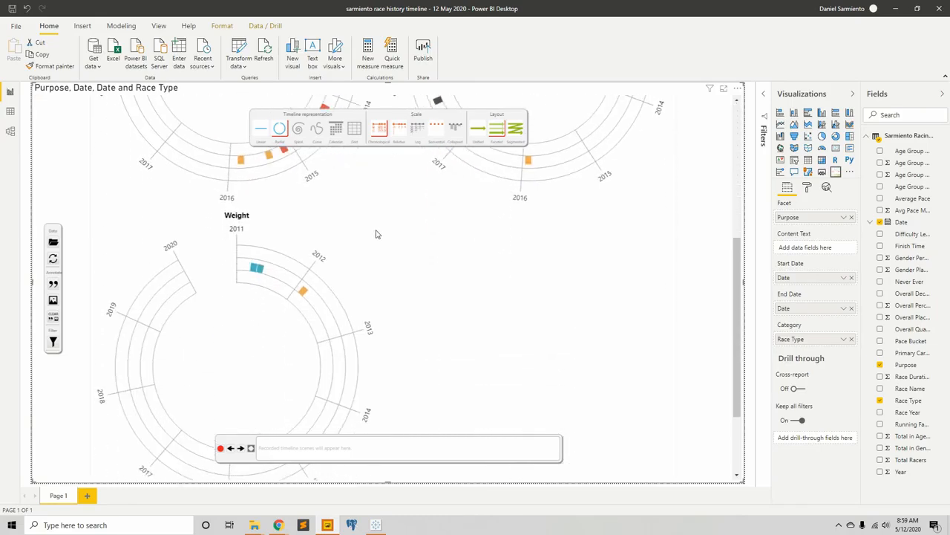
{"action": "scroll", "coordinate": [376, 234], "scroll_direction": "down", "scroll_amount": 3}
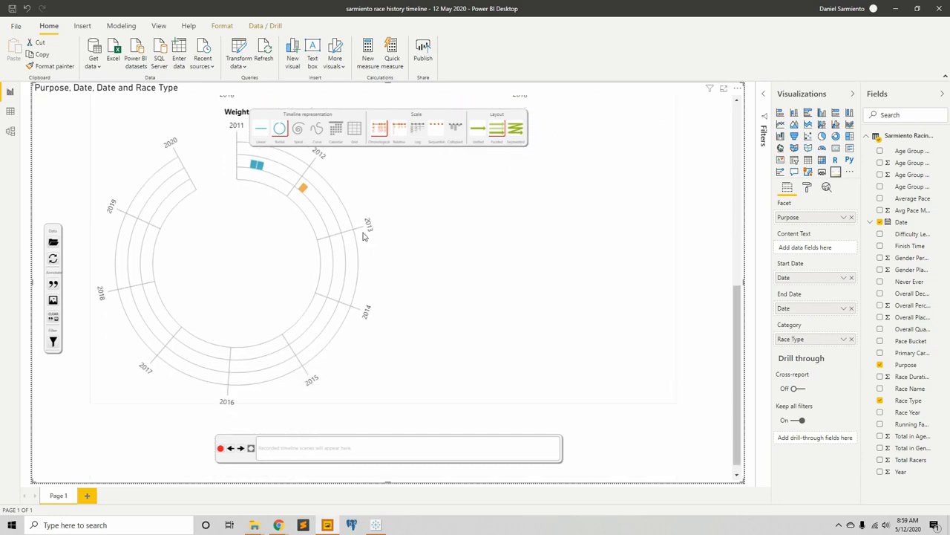
{"action": "scroll", "coordinate": [326, 231], "scroll_direction": "up", "scroll_amount": 1}
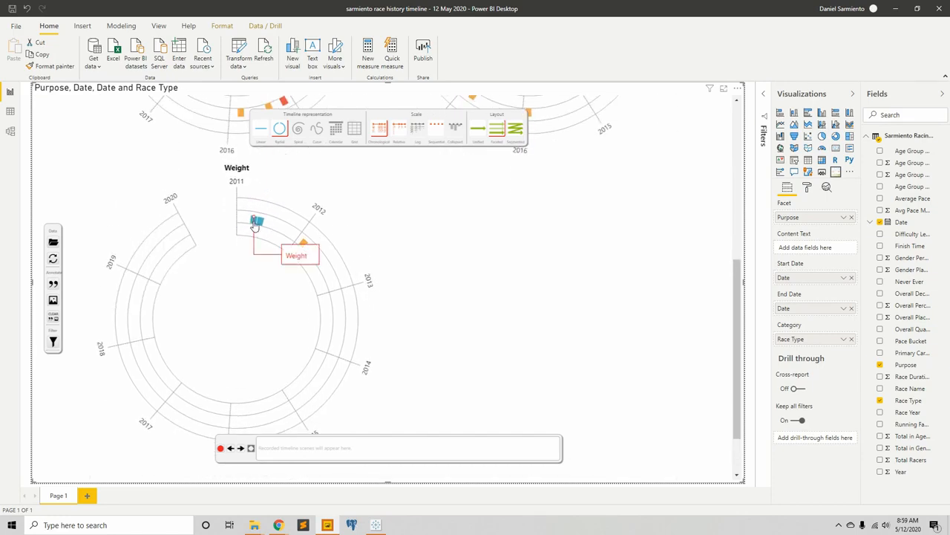
{"action": "mouse_move", "coordinate": [260, 228]}
{"action": "mouse_move", "coordinate": [303, 246]}
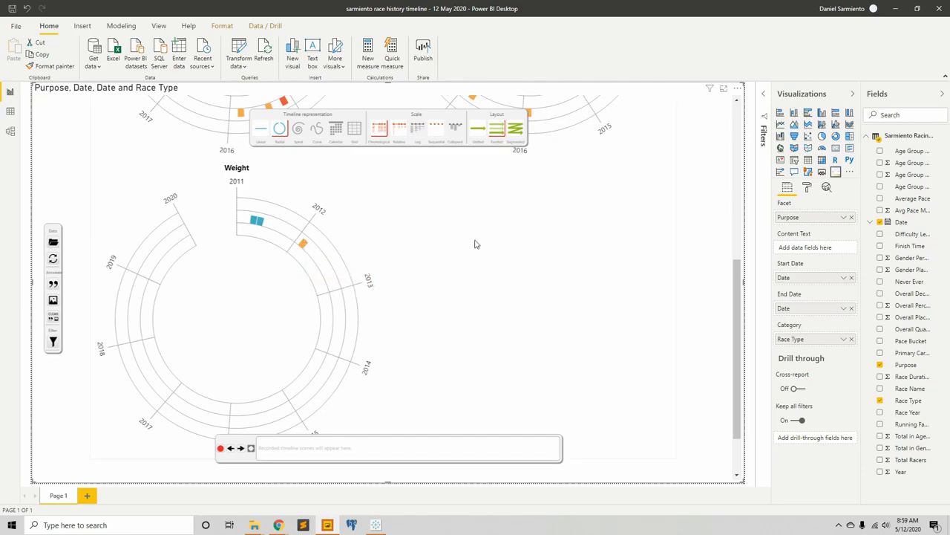
{"action": "scroll", "coordinate": [475, 243], "scroll_direction": "up", "scroll_amount": 5}
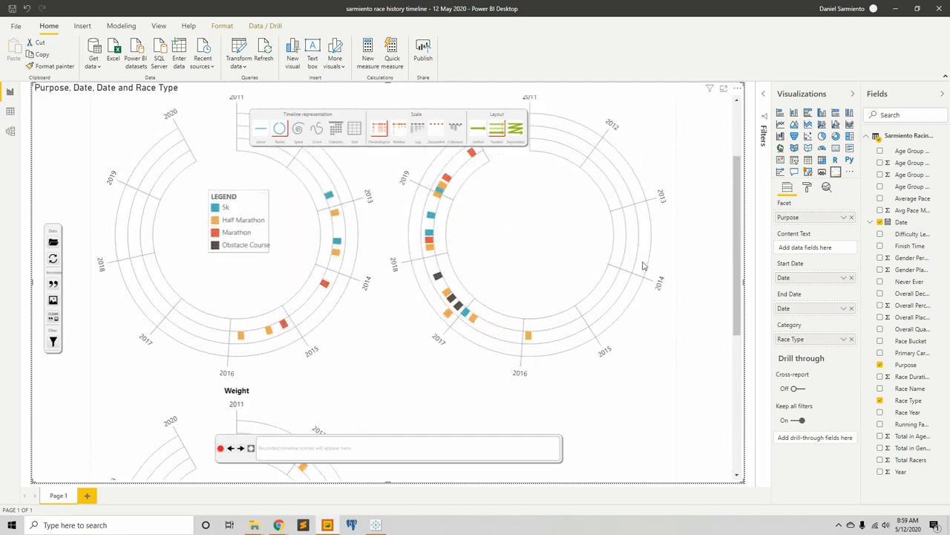
{"action": "scroll", "coordinate": [646, 267], "scroll_direction": "up", "scroll_amount": 1}
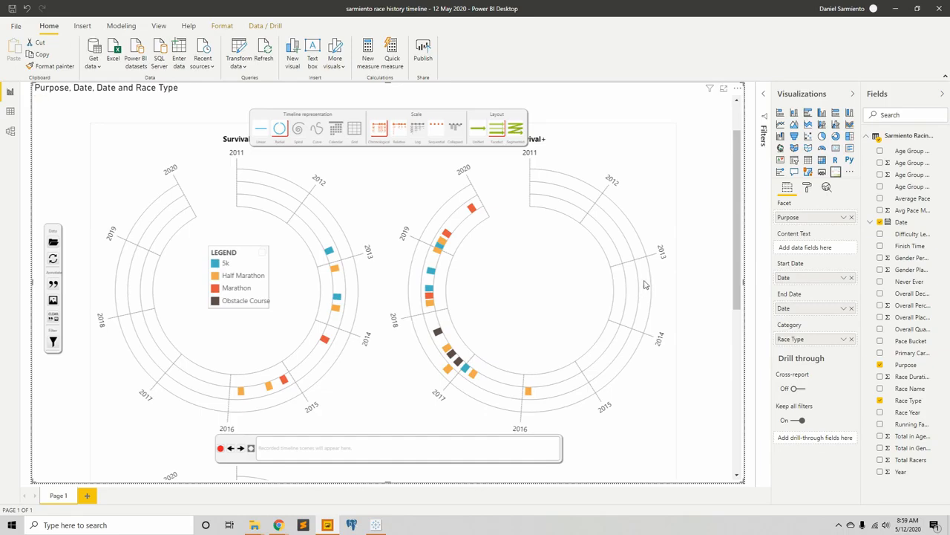
{"action": "scroll", "coordinate": [737, 219], "scroll_direction": "up", "scroll_amount": 1}
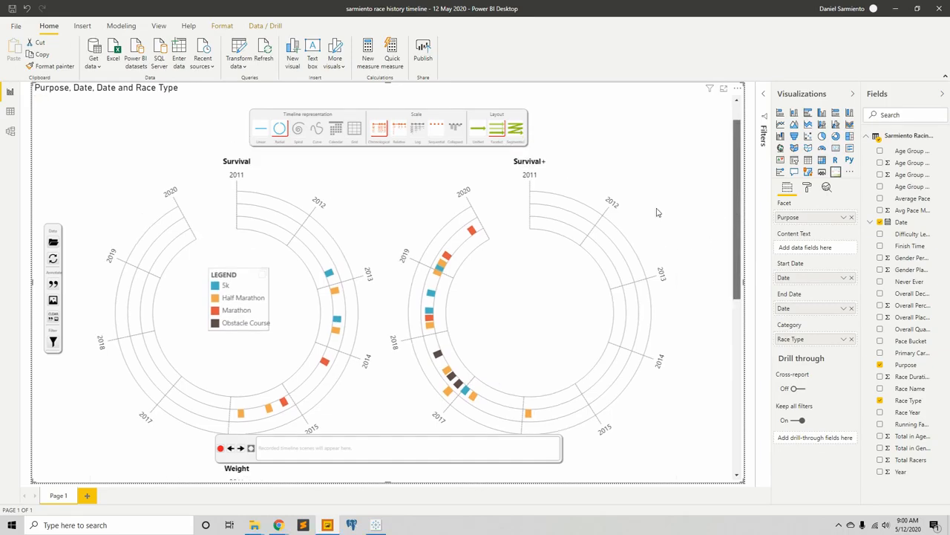
{"action": "scroll", "coordinate": [251, 273], "scroll_direction": "up", "scroll_amount": 1}
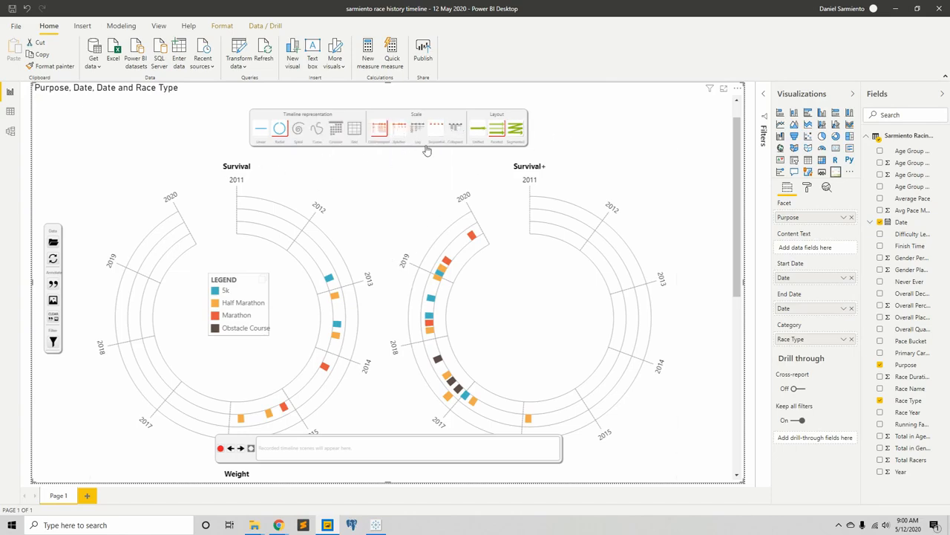
- Set the radial timelines to the sequential scale and move the legend inside the Survival+ circle
{"action": "left_click", "coordinate": [441, 128]}
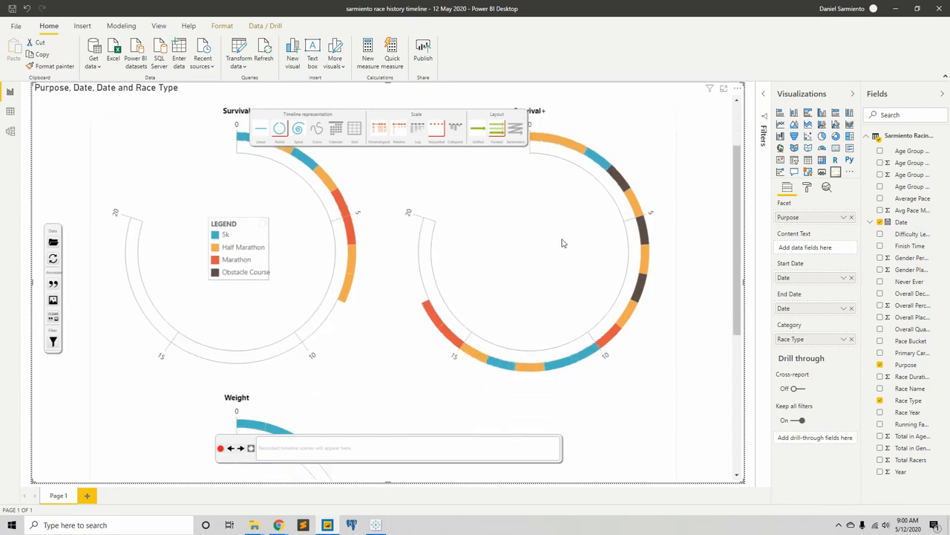
{"action": "left_click_drag", "start_coordinate": [250, 282], "coordinate": [551, 280]}
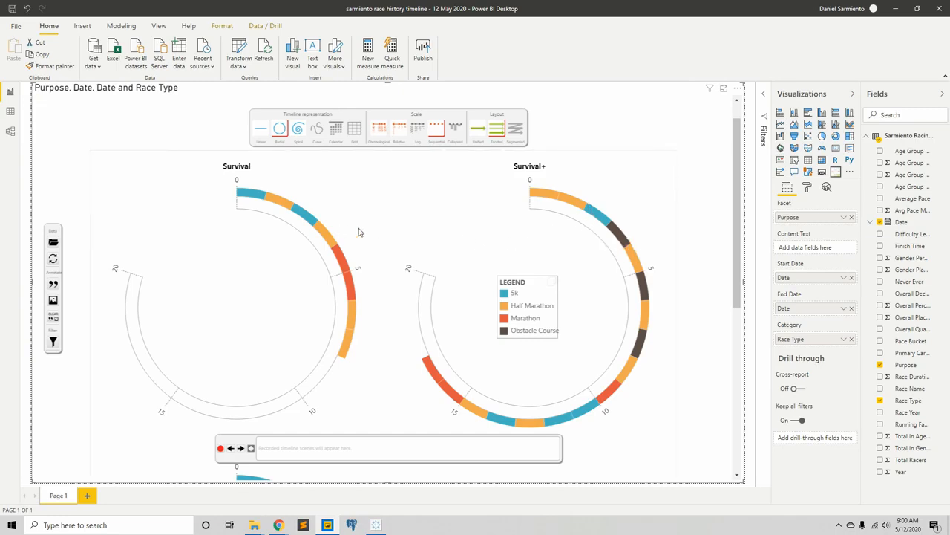
{"action": "scroll", "coordinate": [518, 264], "scroll_direction": "down", "scroll_amount": 5}
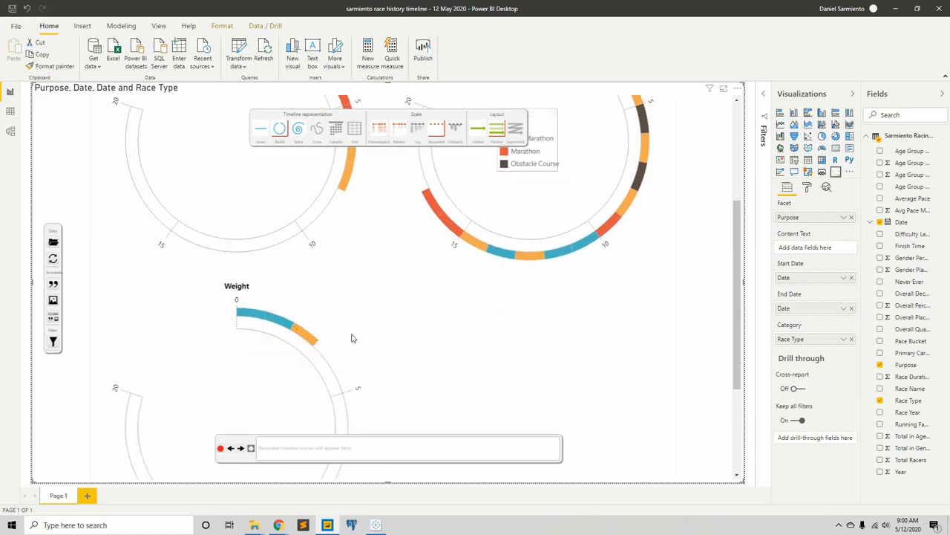
{"action": "scroll", "coordinate": [406, 338], "scroll_direction": "up", "scroll_amount": 3}
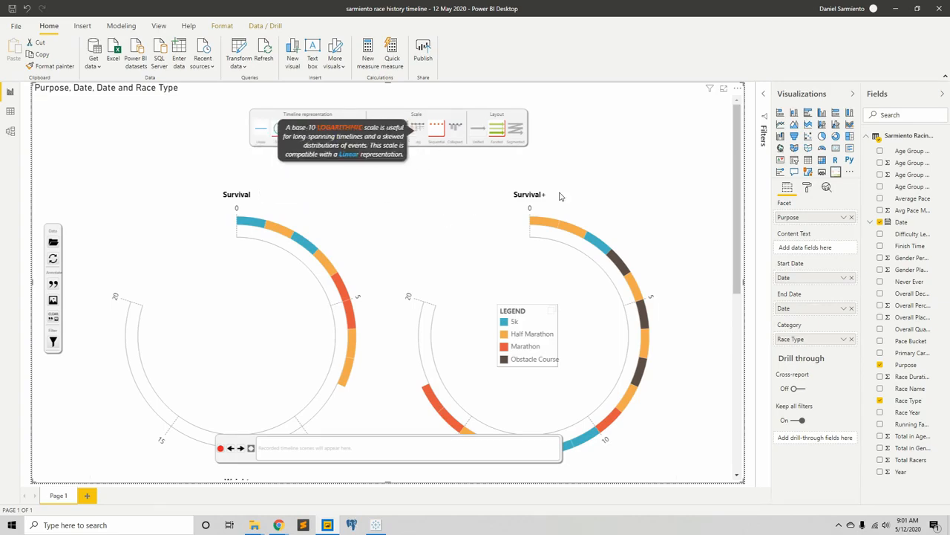
- Display the faceted timeline linearly on the relative scale with the legend moved aside, and change the scale to chronological
{"action": "left_click", "coordinate": [400, 135]}
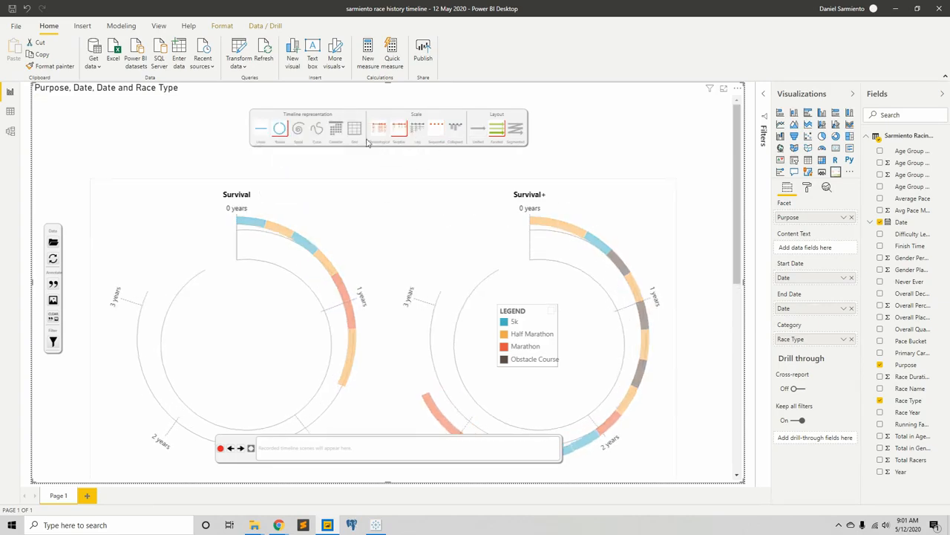
{"action": "left_click", "coordinate": [262, 131]}
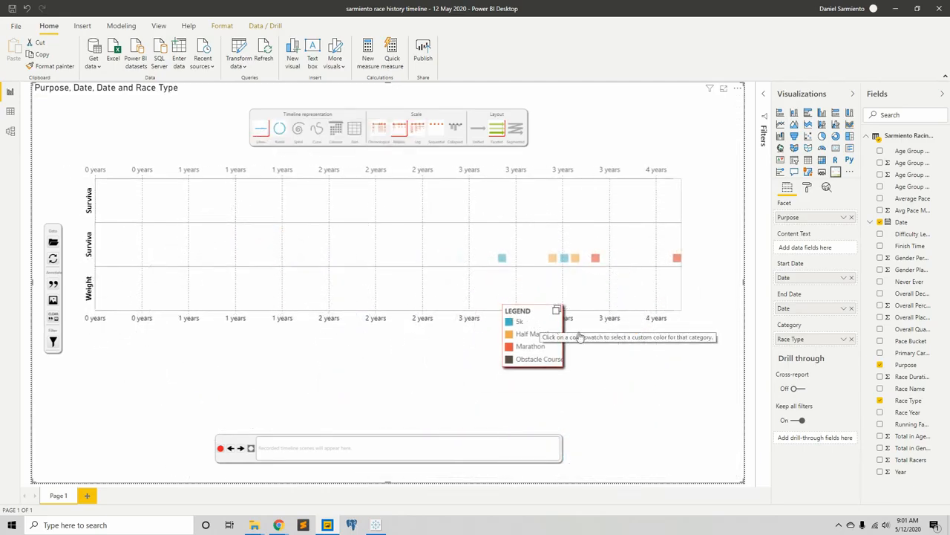
{"action": "left_click_drag", "start_coordinate": [537, 326], "coordinate": [379, 307]}
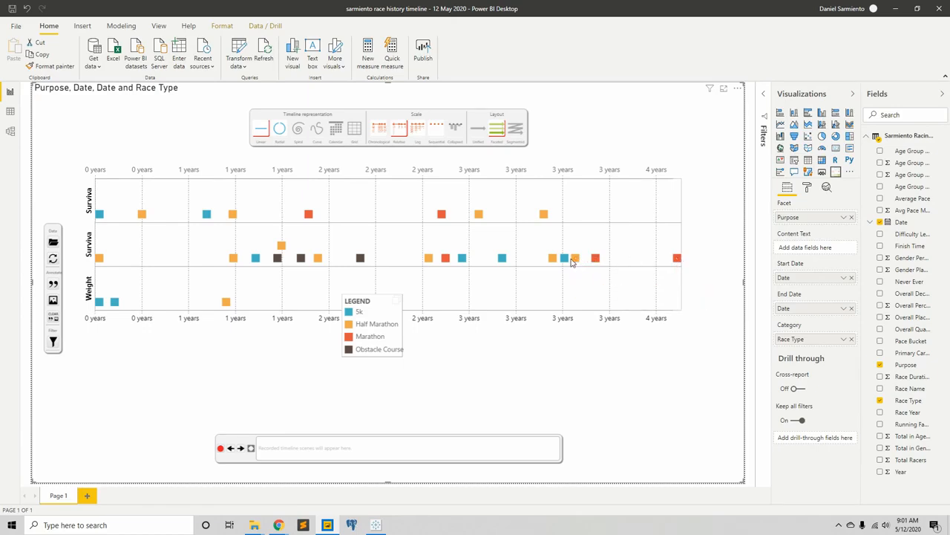
{"action": "mouse_move", "coordinate": [556, 260]}
{"action": "left_click", "coordinate": [379, 129]}
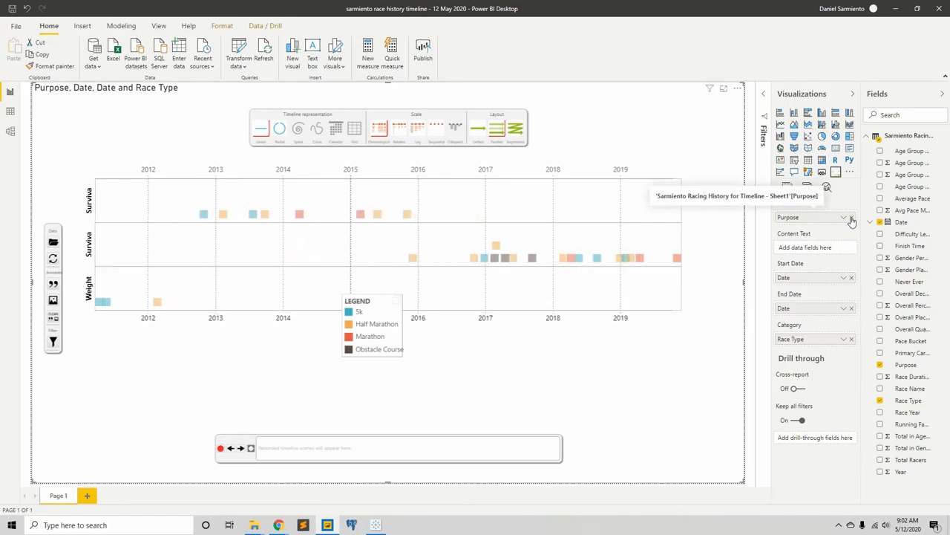
- Clear Purpose from Facet and Race Type from Category, and assign Race Type to Facet and Difficulty Level to Category
{"action": "left_click", "coordinate": [851, 218]}
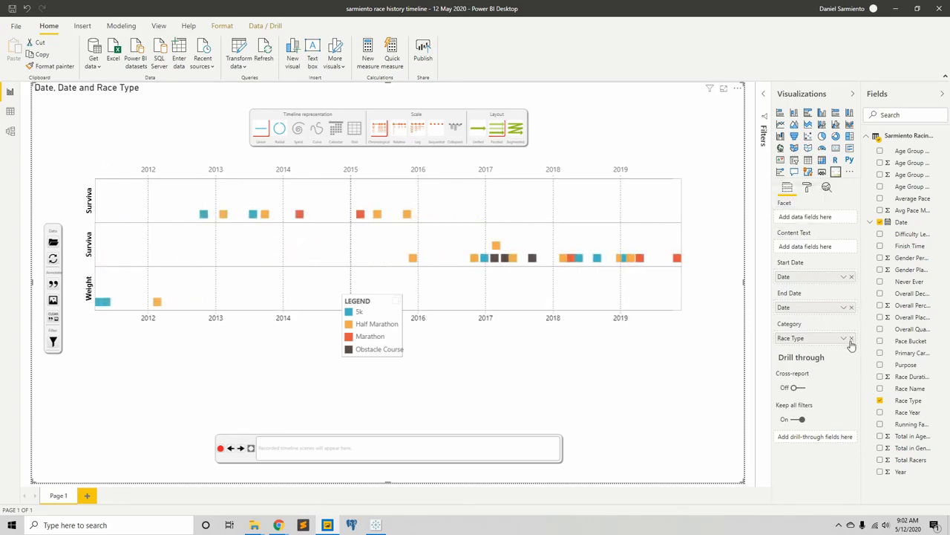
{"action": "left_click", "coordinate": [851, 339]}
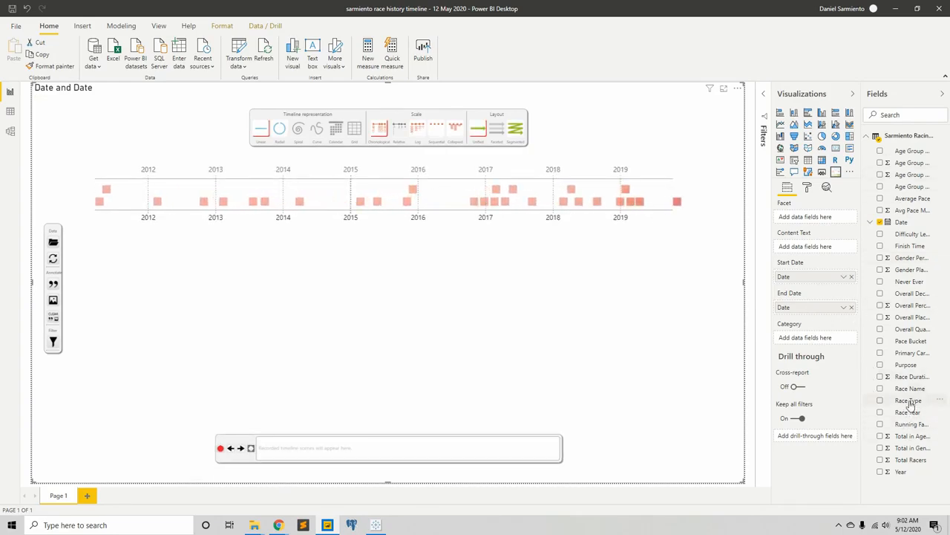
{"action": "left_click_drag", "start_coordinate": [907, 404], "coordinate": [816, 221]}
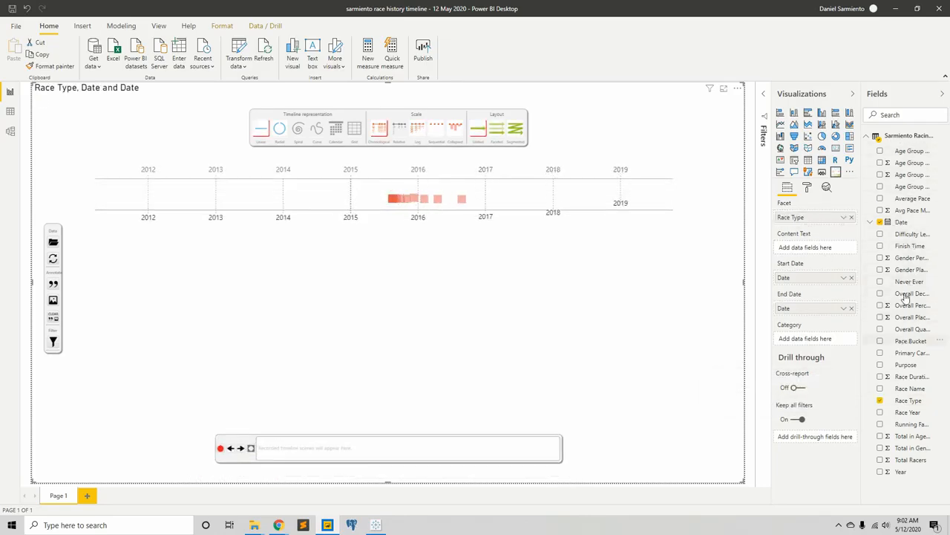
{"action": "left_click_drag", "start_coordinate": [905, 236], "coordinate": [816, 340]}
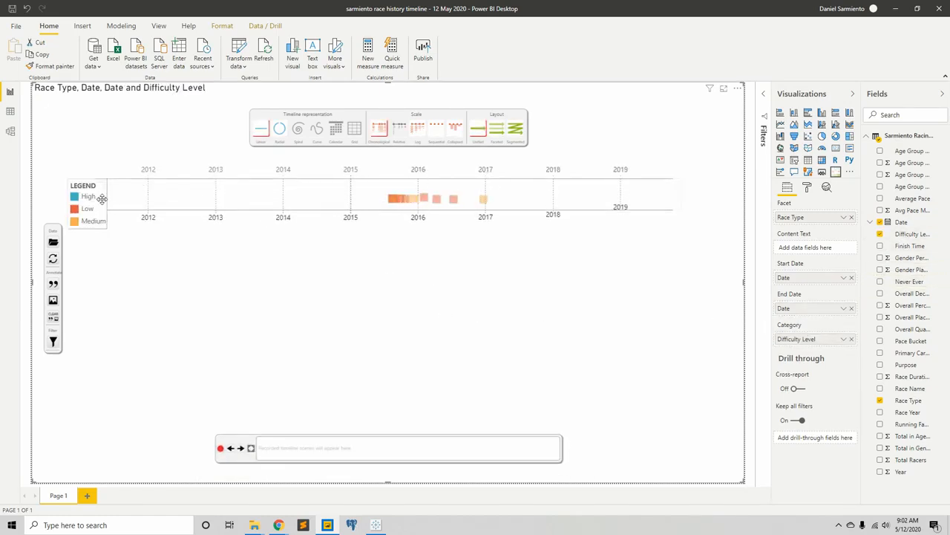
- Move the Difficulty Level legend to the empty area below the unified timeline
{"action": "left_click_drag", "start_coordinate": [99, 202], "coordinate": [418, 351]}
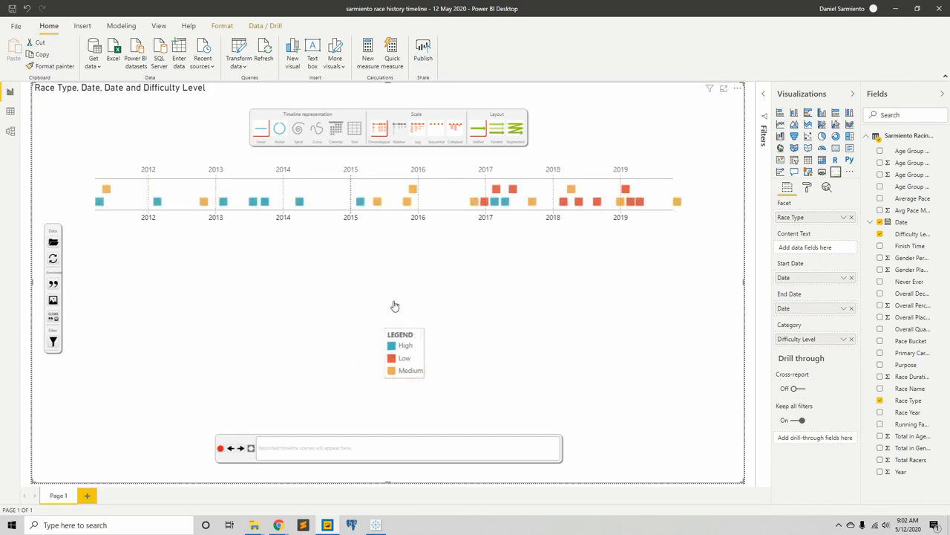
{"action": "left_click", "coordinate": [404, 360]}
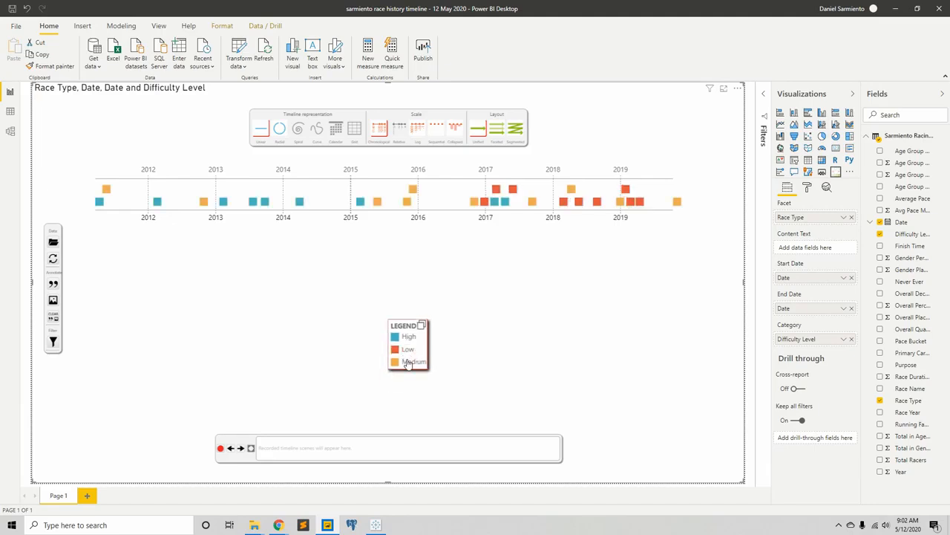
{"action": "left_click", "coordinate": [401, 362]}
{"action": "left_click", "coordinate": [404, 338]}
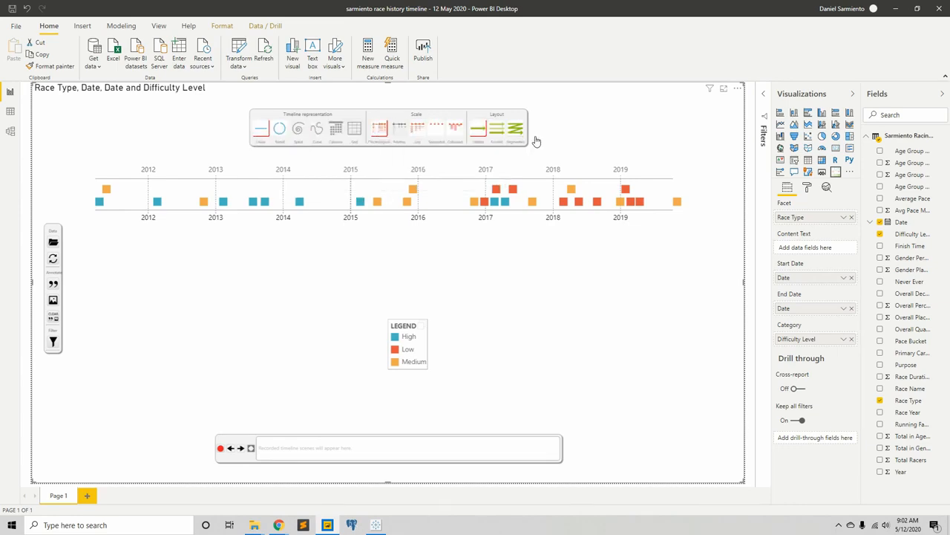
- Show the races as a radial sequential timeline with the legend in its center, and split it into facets by Race Type
{"action": "left_click", "coordinate": [439, 128]}
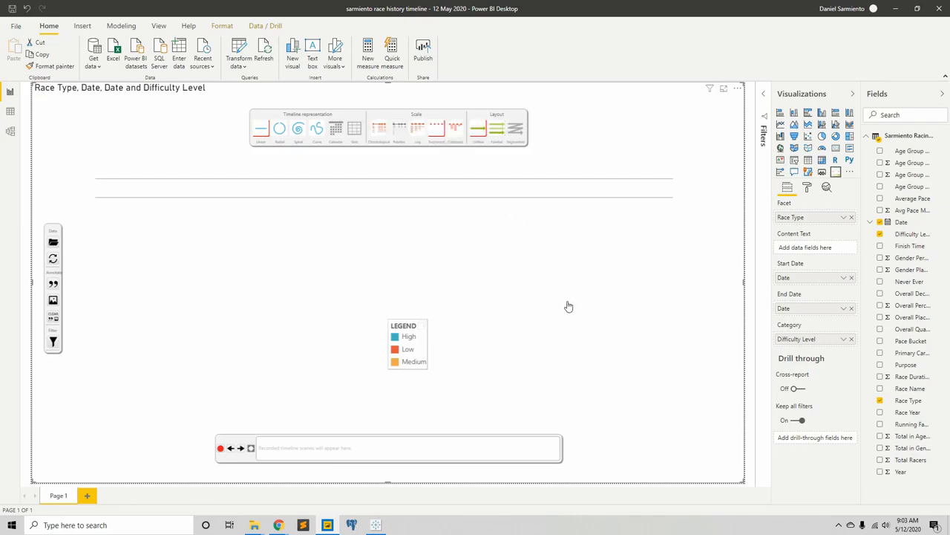
{"action": "left_click", "coordinate": [282, 130]}
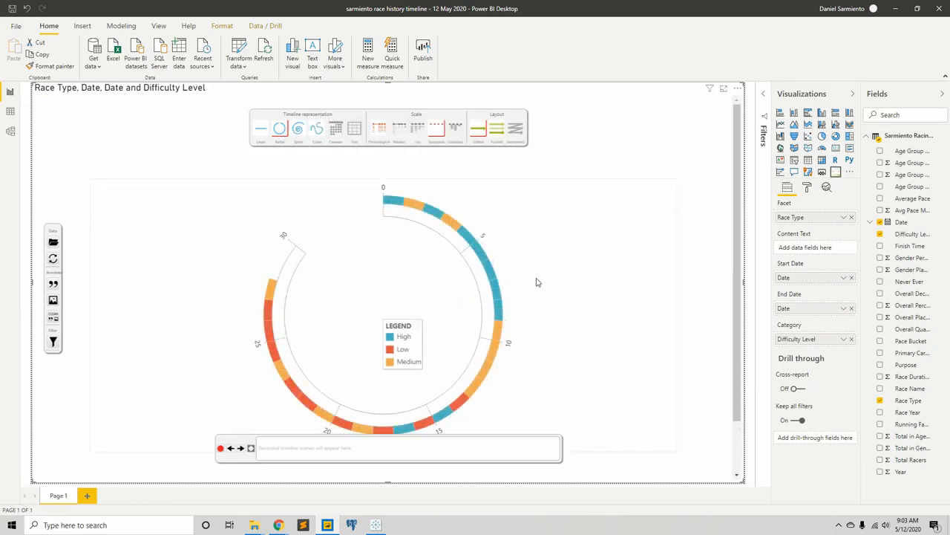
{"action": "left_click_drag", "start_coordinate": [416, 332], "coordinate": [396, 310]}
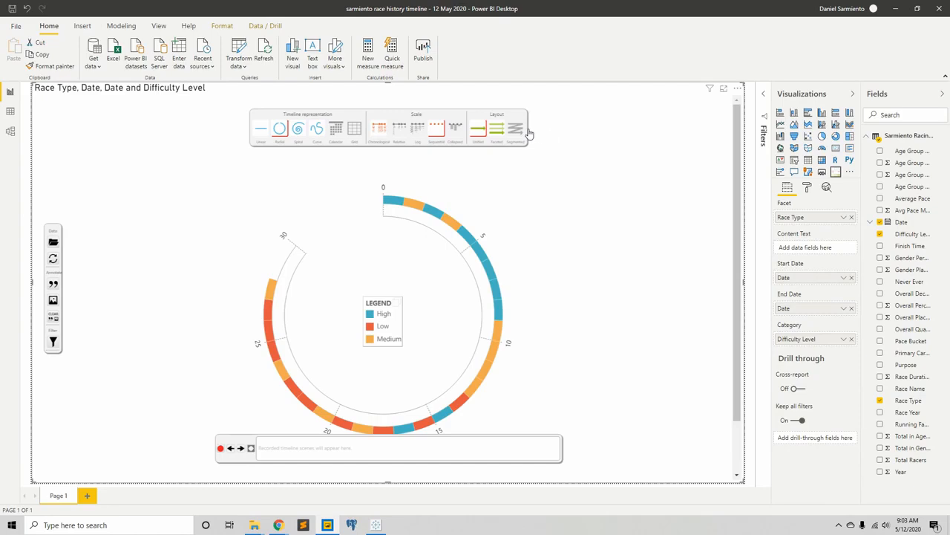
{"action": "left_click", "coordinate": [497, 130]}
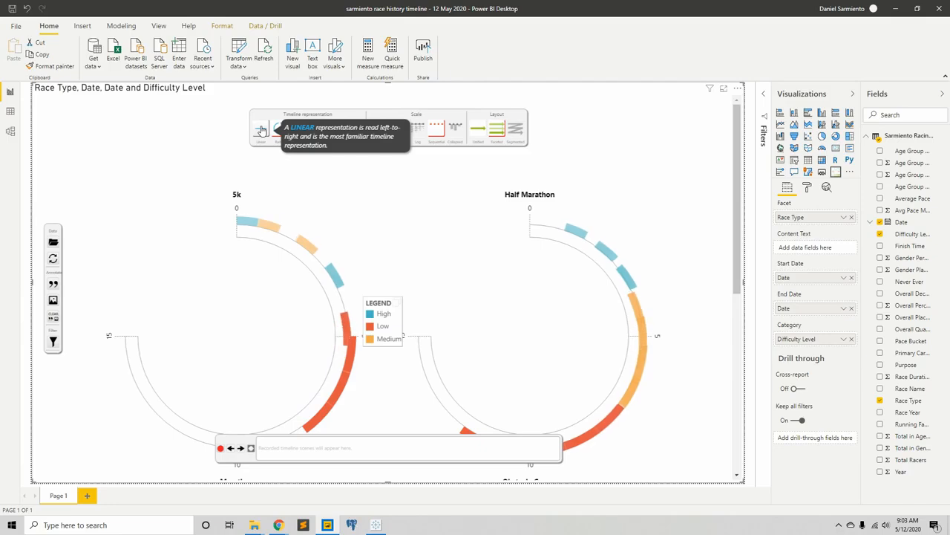
- Switch the Race Type facets to a linear chronological timeline and move the legend to an empty spot in the Marathon row
{"action": "left_click", "coordinate": [261, 130]}
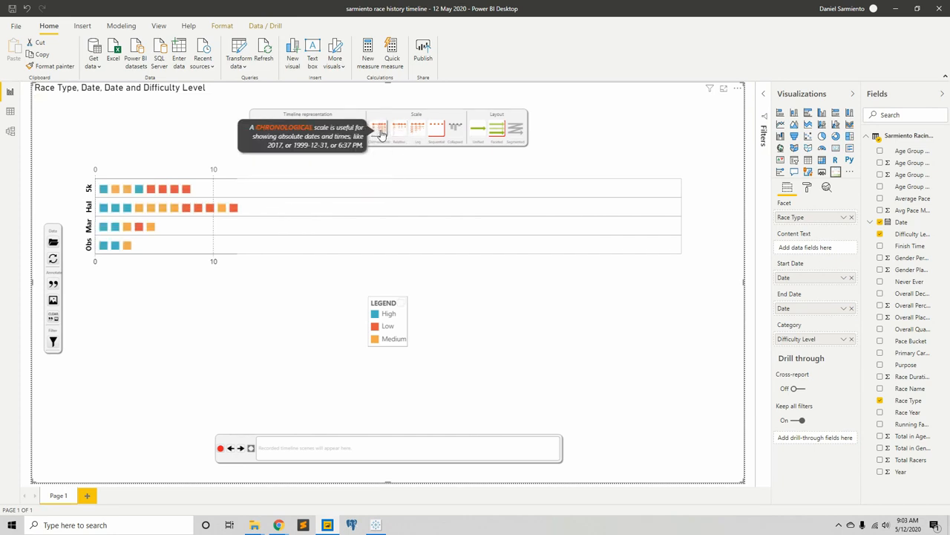
{"action": "left_click", "coordinate": [381, 133]}
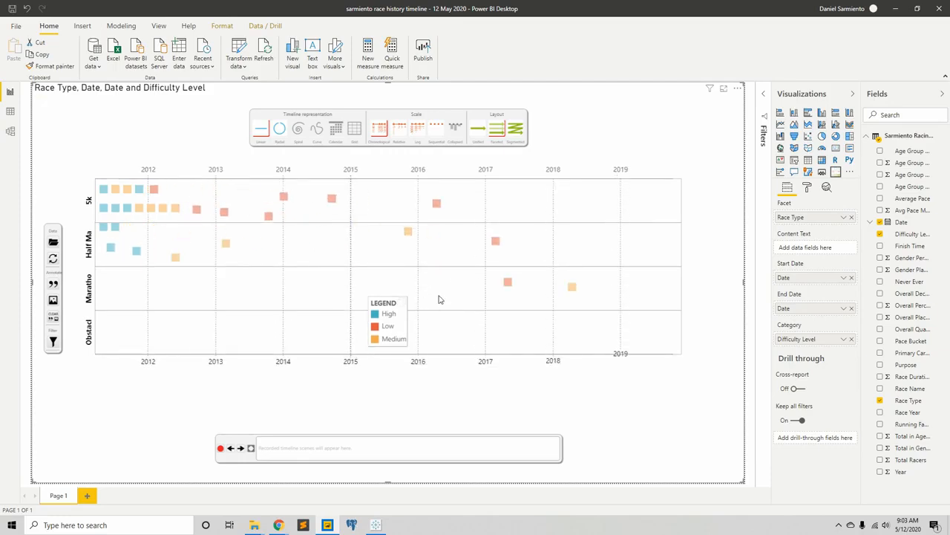
{"action": "left_click_drag", "start_coordinate": [404, 320], "coordinate": [453, 306]}
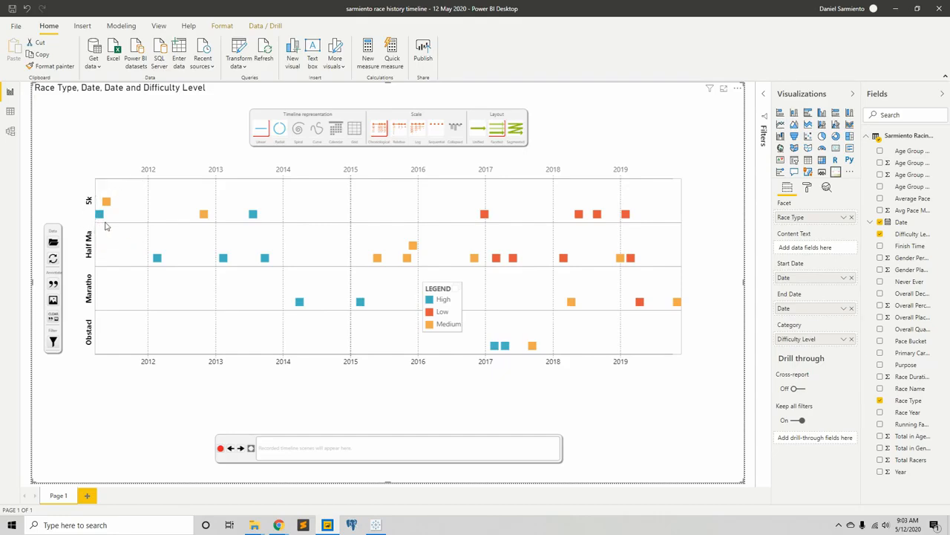
{"action": "mouse_move", "coordinate": [97, 219]}
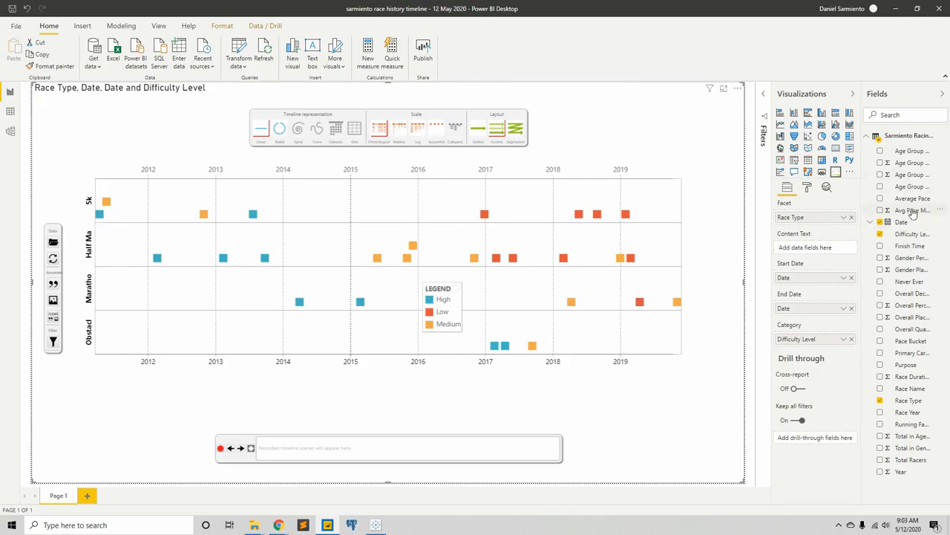
- Assign Avg Pace Mins to Content Text, reapply the faceted layout, and move the legend back to the Marathon row
{"action": "left_click_drag", "start_coordinate": [913, 213], "coordinate": [824, 249]}
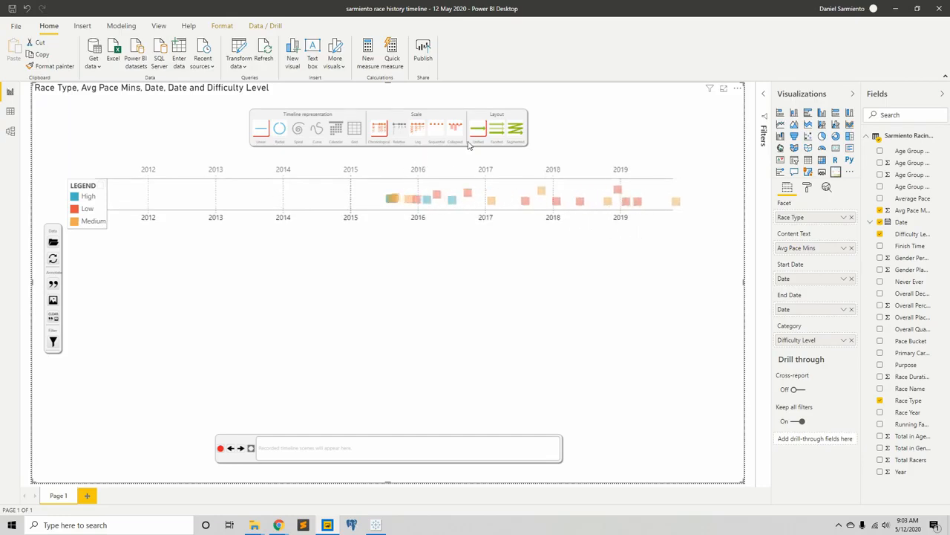
{"action": "left_click", "coordinate": [496, 133]}
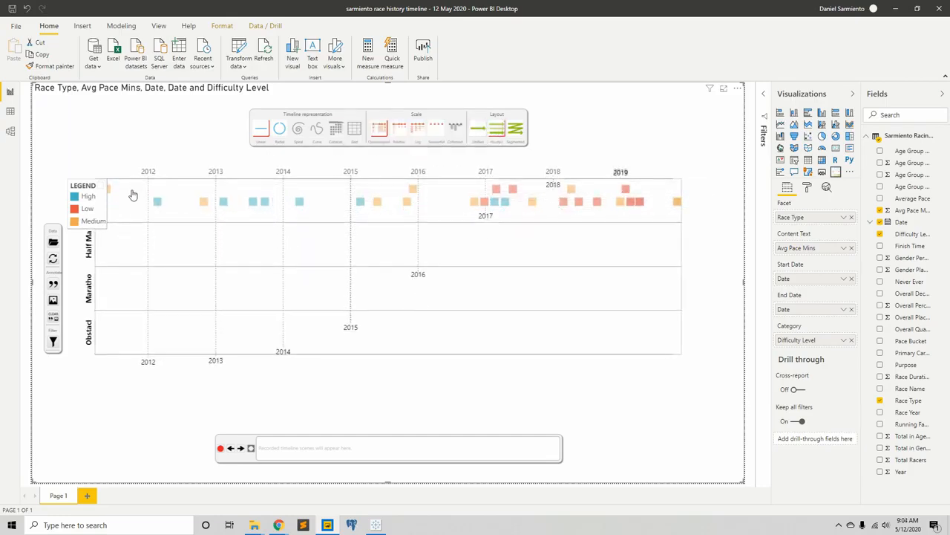
{"action": "left_click_drag", "start_coordinate": [118, 206], "coordinate": [453, 309]}
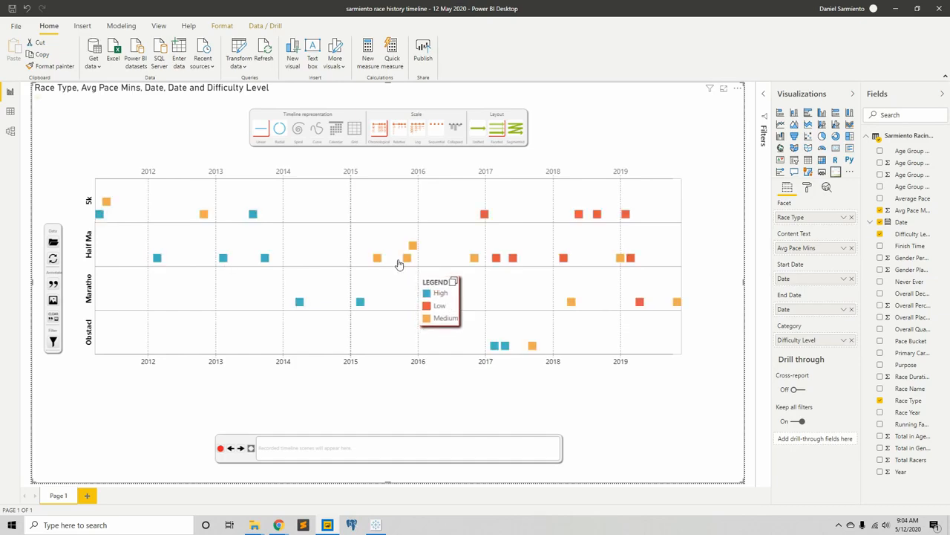
- Examine the average pace of individual races in the 5k, Half Marathon and Marathon rows from 2011 to 2015
{"action": "left_click", "coordinate": [100, 215]}
{"action": "mouse_move", "coordinate": [108, 207]}
{"action": "mouse_move", "coordinate": [157, 258]}
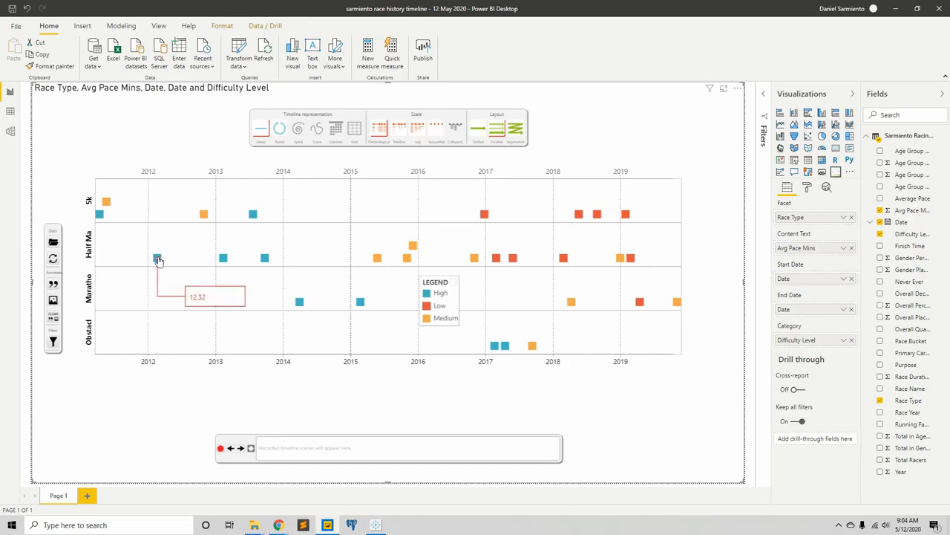
{"action": "mouse_move", "coordinate": [108, 210]}
{"action": "mouse_move", "coordinate": [204, 215]}
{"action": "mouse_move", "coordinate": [252, 217]}
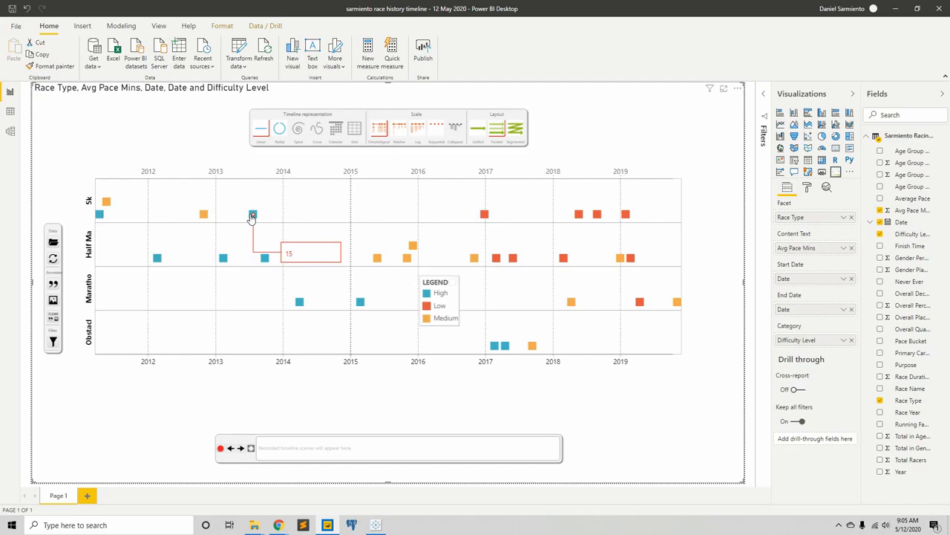
{"action": "left_click", "coordinate": [253, 215]}
{"action": "left_click", "coordinate": [265, 259]}
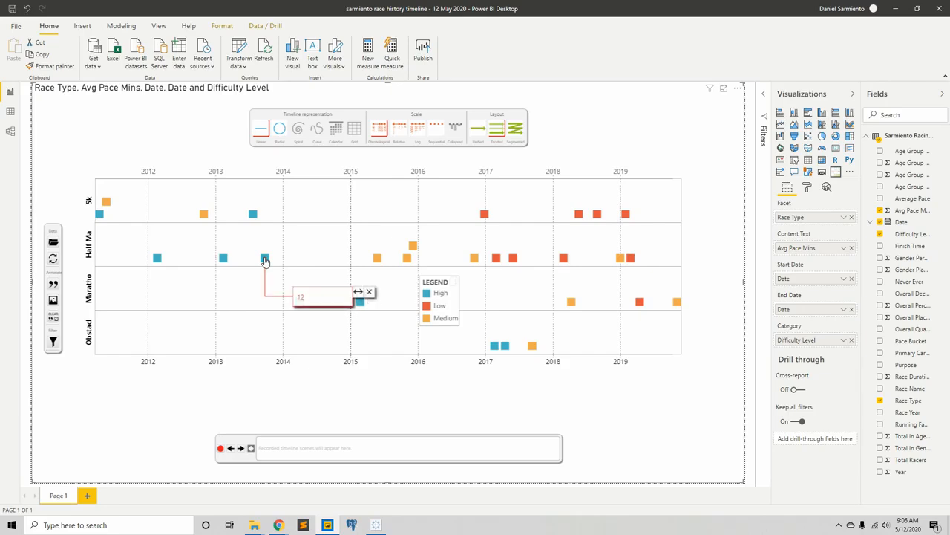
{"action": "mouse_move", "coordinate": [301, 306]}
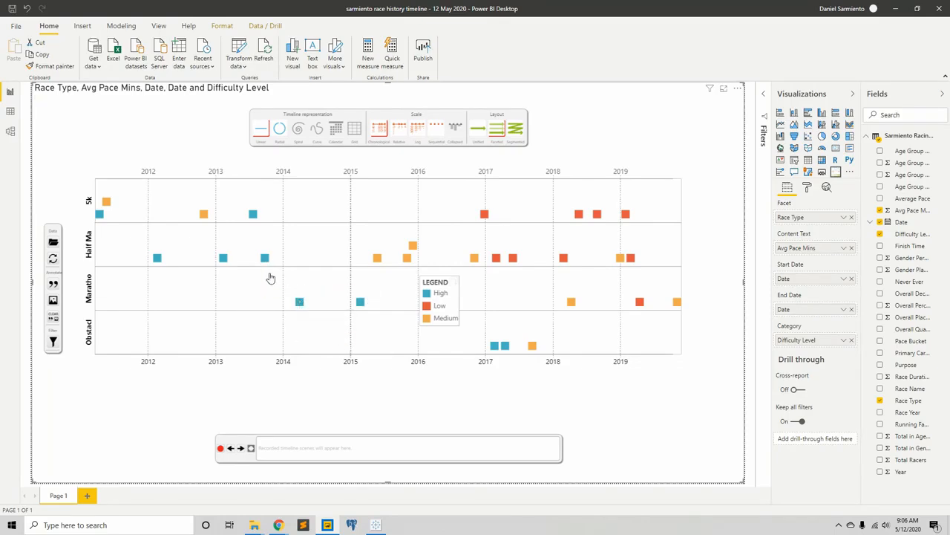
{"action": "mouse_move", "coordinate": [265, 262]}
{"action": "mouse_move", "coordinate": [357, 307]}
{"action": "left_click", "coordinate": [360, 306]}
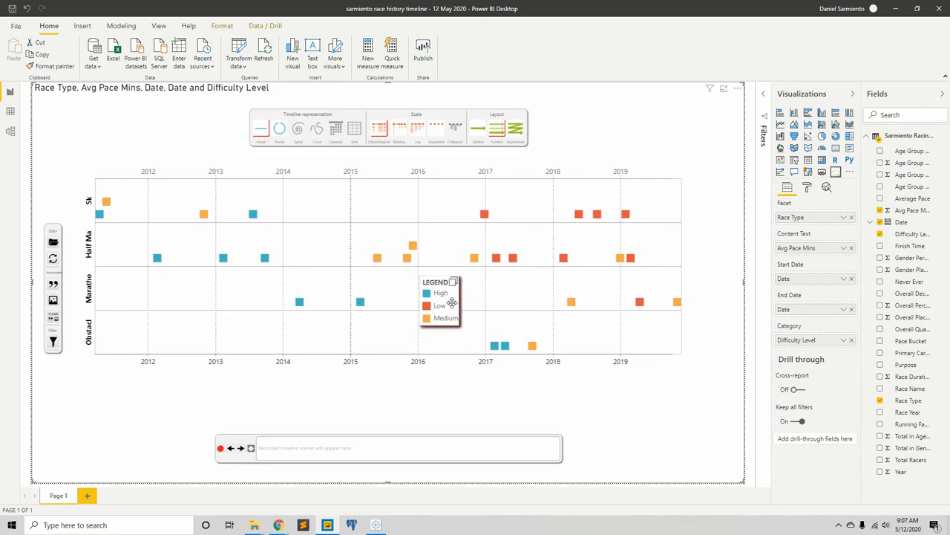
- Reposition the legend in the empty 2016 span of the Marathon row and check the average pace of the 2017 to 2019 races
{"action": "mouse_move", "coordinate": [452, 301]}
{"action": "left_mouse_down"}
{"action": "mouse_move", "coordinate": [419, 327]}
{"action": "mouse_move", "coordinate": [328, 208]}
{"action": "left_mouse_up"}
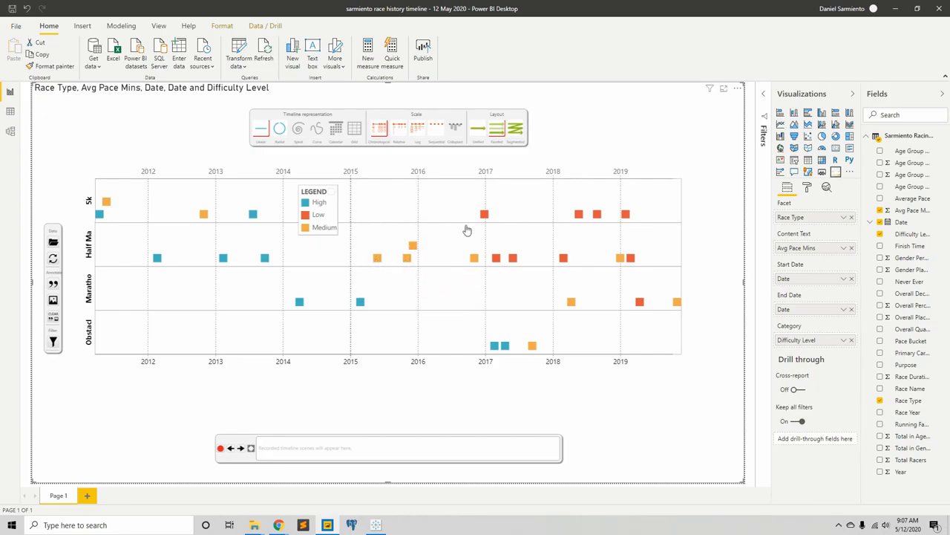
{"action": "mouse_move", "coordinate": [485, 216]}
{"action": "left_click_drag", "start_coordinate": [326, 203], "coordinate": [446, 206]}
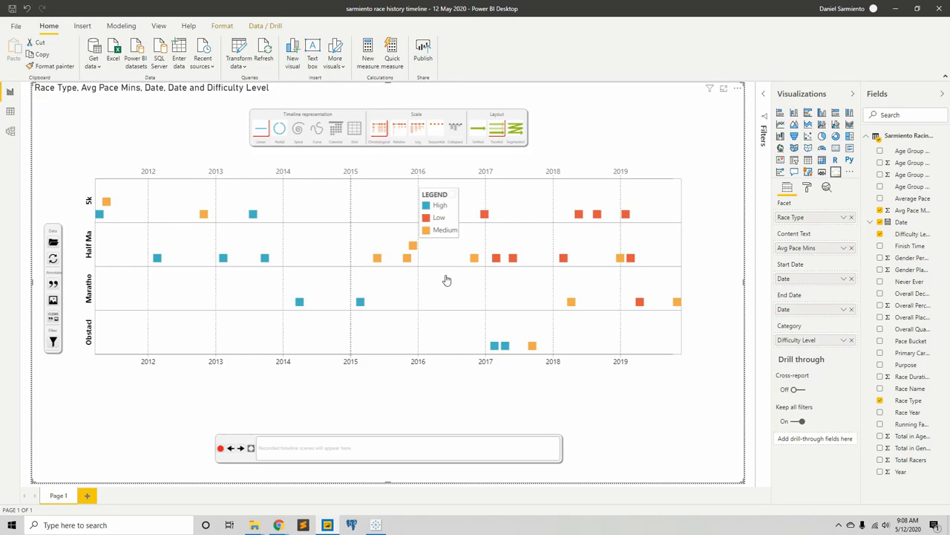
{"action": "mouse_move", "coordinate": [473, 265]}
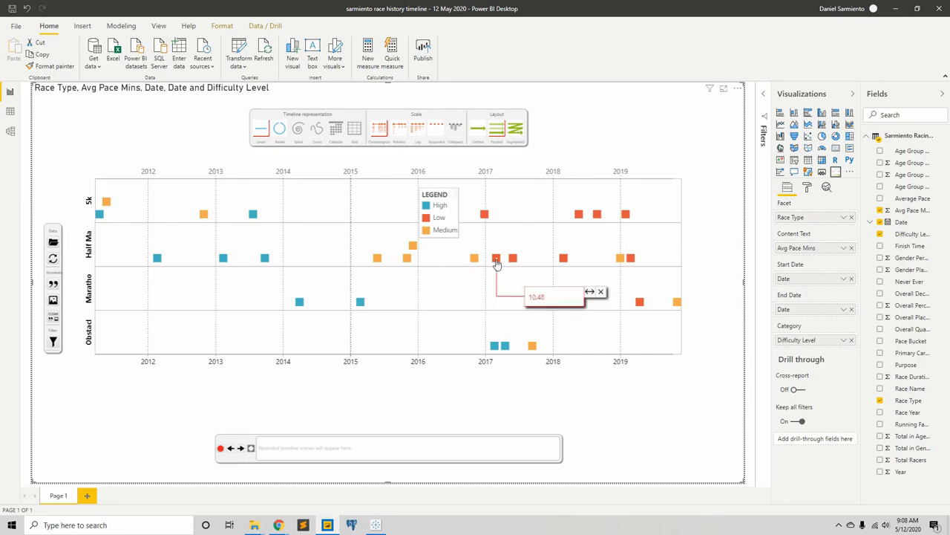
{"action": "left_click_drag", "start_coordinate": [453, 213], "coordinate": [467, 302]}
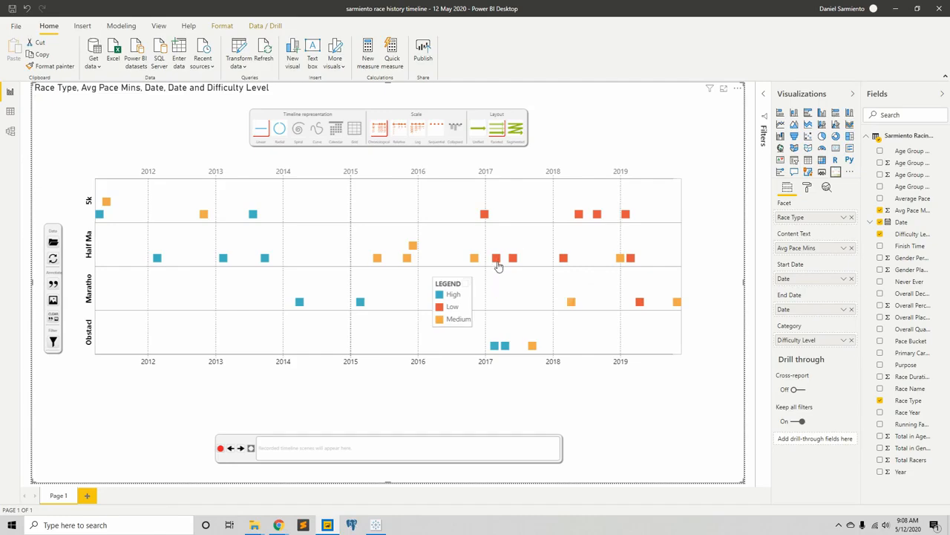
{"action": "mouse_move", "coordinate": [499, 265]}
{"action": "mouse_move", "coordinate": [496, 347]}
{"action": "mouse_move", "coordinate": [566, 263]}
{"action": "mouse_move", "coordinate": [640, 305]}
- Remove Race Type from Facet, Difficulty Level from Category and Avg Pace Mins from Content Text
{"action": "left_click", "coordinate": [851, 218]}
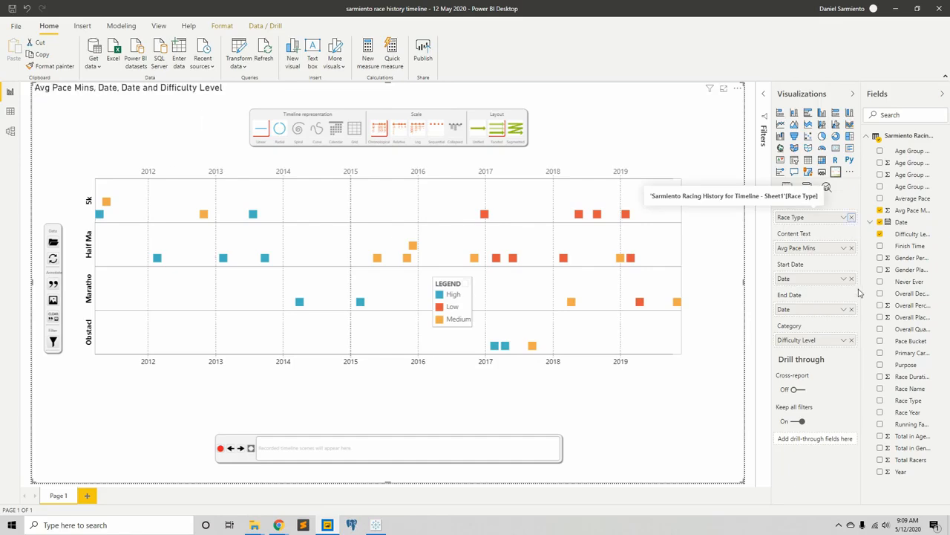
{"action": "left_click", "coordinate": [852, 339]}
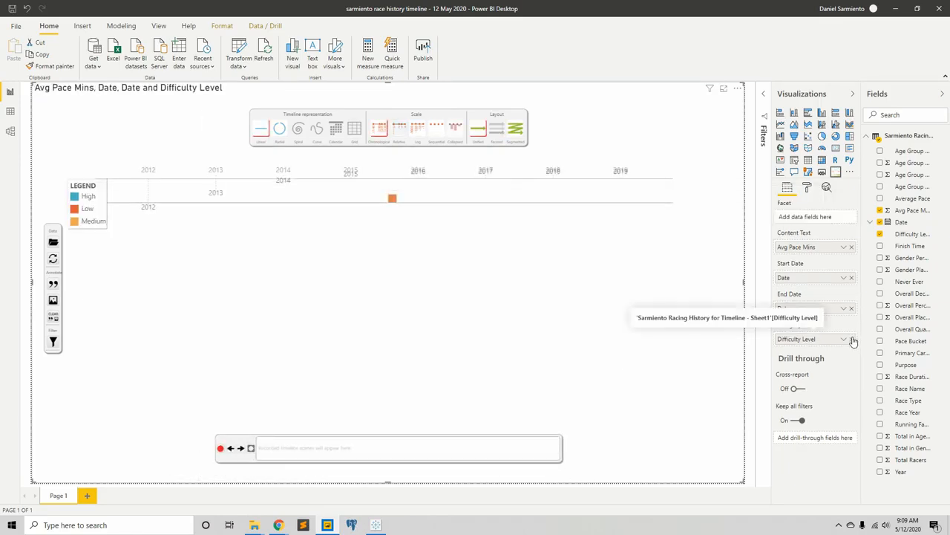
{"action": "left_click", "coordinate": [851, 246]}
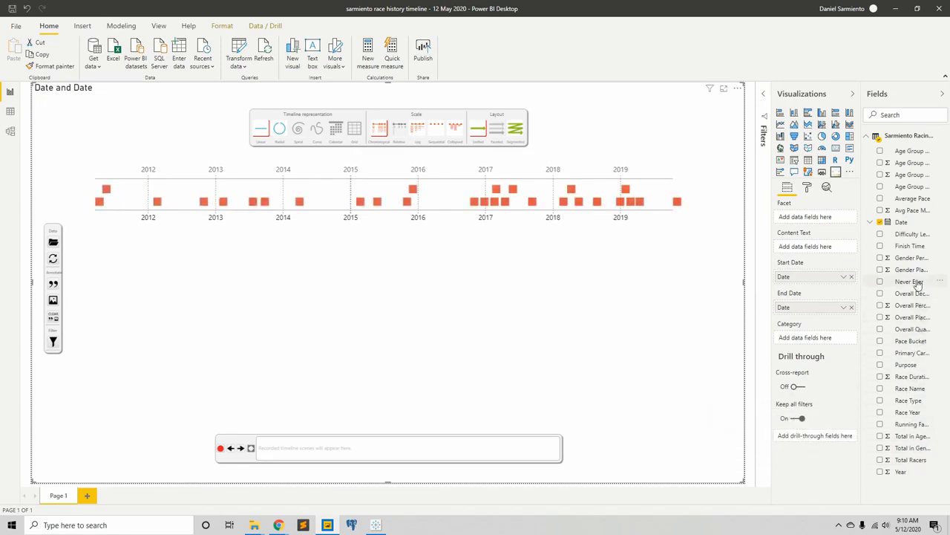
- Assign Never Ever to Facet and Race Type to Category, and move the legend to the empty area below the timeline
{"action": "left_click_drag", "start_coordinate": [917, 283], "coordinate": [817, 217]}
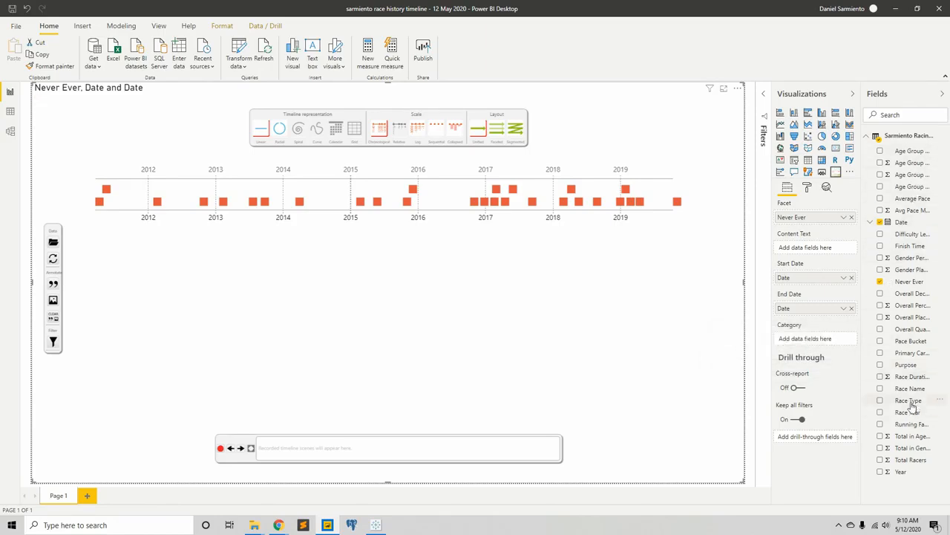
{"action": "left_click_drag", "start_coordinate": [909, 400], "coordinate": [823, 340]}
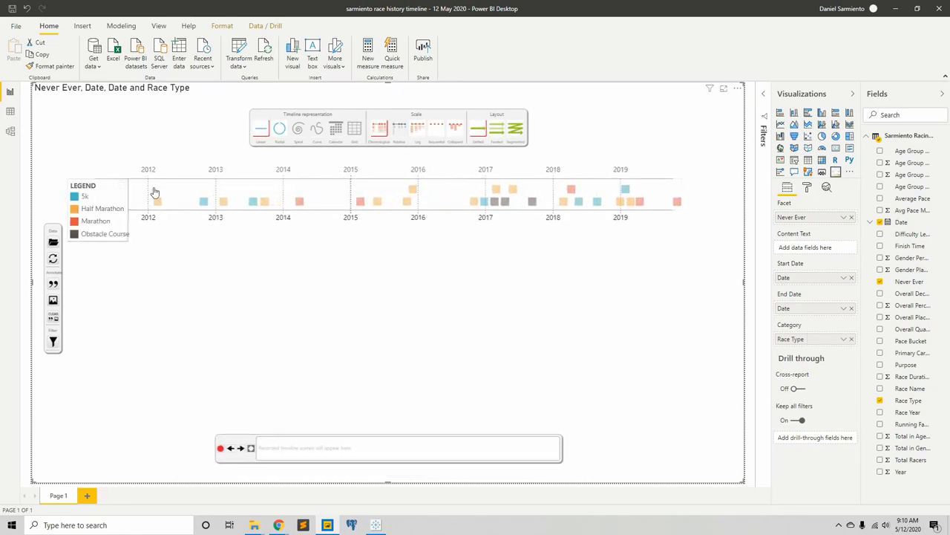
{"action": "left_click_drag", "start_coordinate": [121, 186], "coordinate": [397, 342]}
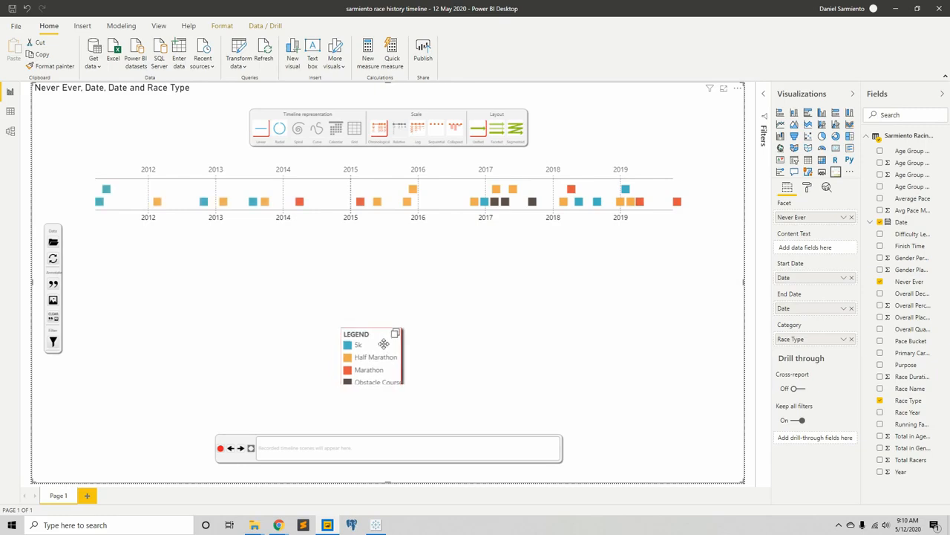
- Facet the timeline by Never Ever as radial sequential circles and move the legend into the Full Marathon circle
{"action": "left_click", "coordinate": [499, 131]}
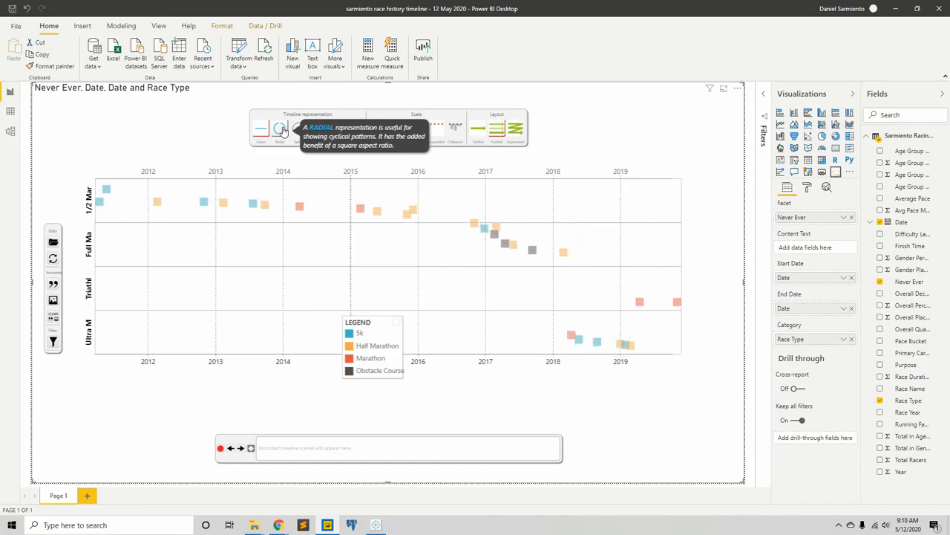
{"action": "left_click", "coordinate": [280, 129]}
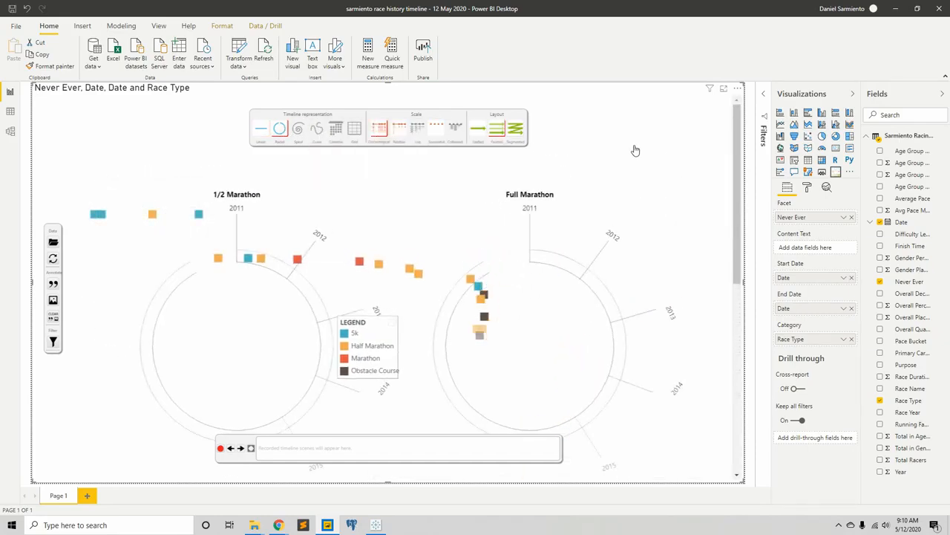
{"action": "left_click", "coordinate": [438, 128]}
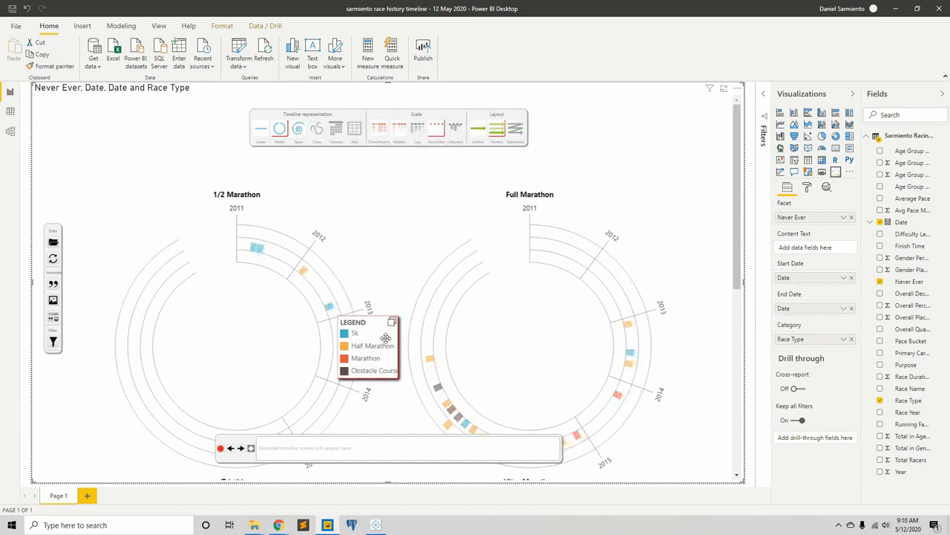
{"action": "left_click_drag", "start_coordinate": [387, 340], "coordinate": [540, 319]}
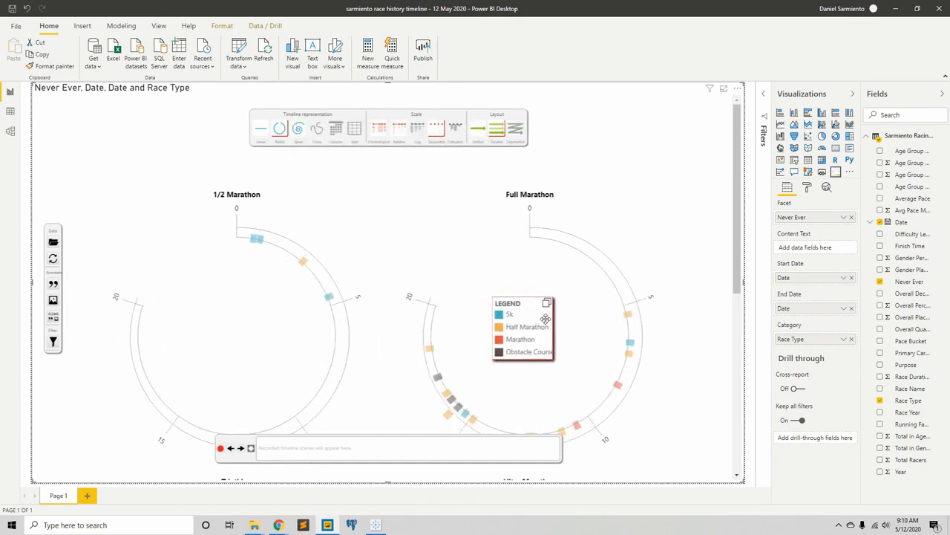
- Review the four Never Ever facet circles and move the legend into the 1/2 Marathon circle
{"action": "scroll", "coordinate": [372, 243], "scroll_direction": "down", "scroll_amount": 1}
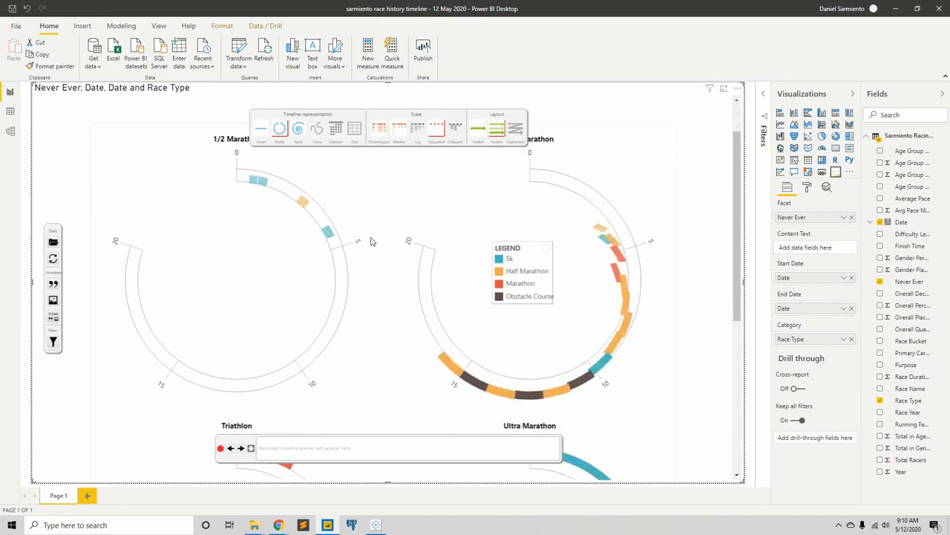
{"action": "scroll", "coordinate": [372, 243], "scroll_direction": "down", "scroll_amount": 2}
{"action": "scroll", "coordinate": [386, 236], "scroll_direction": "up", "scroll_amount": 1}
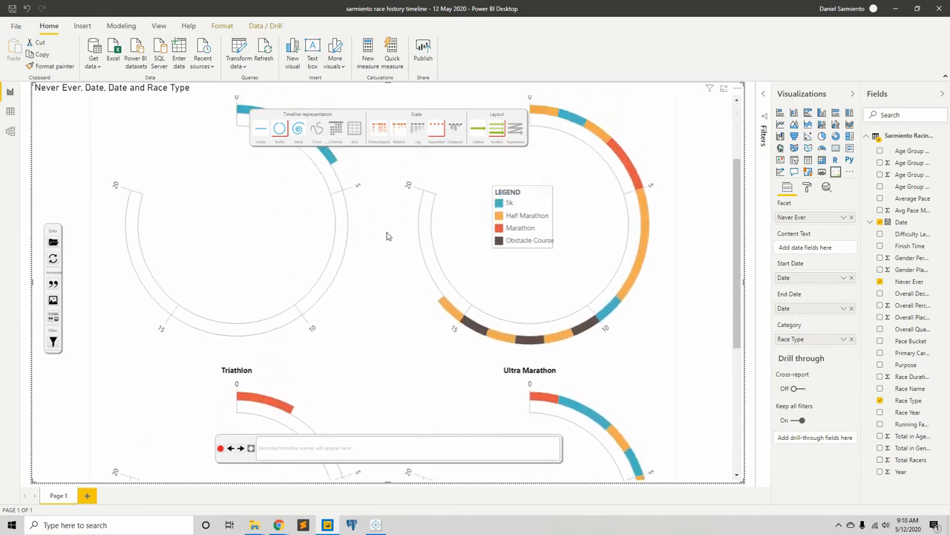
{"action": "scroll", "coordinate": [410, 240], "scroll_direction": "down", "scroll_amount": 4}
{"action": "scroll", "coordinate": [413, 240], "scroll_direction": "up", "scroll_amount": 6}
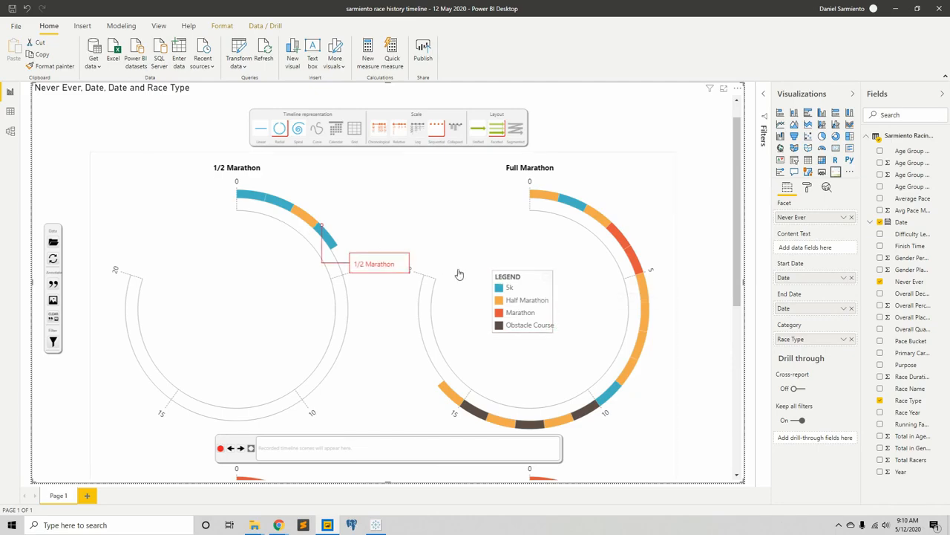
{"action": "left_click_drag", "start_coordinate": [528, 289], "coordinate": [253, 282]}
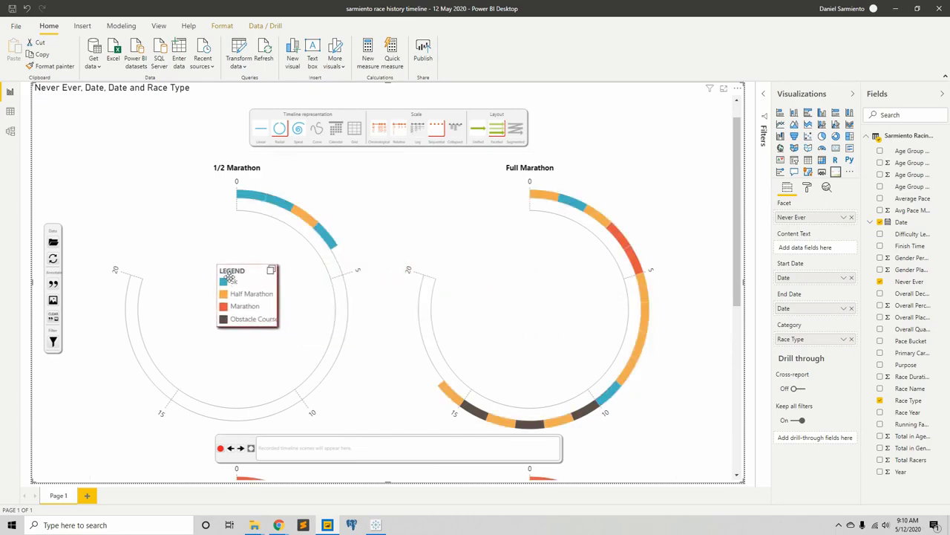
{"action": "left_click", "coordinate": [246, 202]}
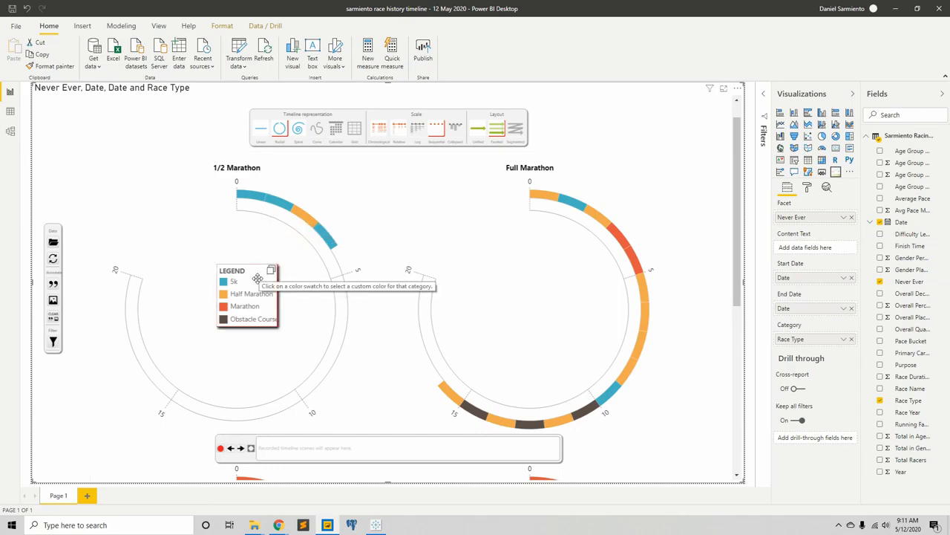
- Examine the race types in the Full Marathon and Ultra Marathon facets, placing the legend inside each circle in turn
{"action": "left_click_drag", "start_coordinate": [256, 276], "coordinate": [544, 278]}
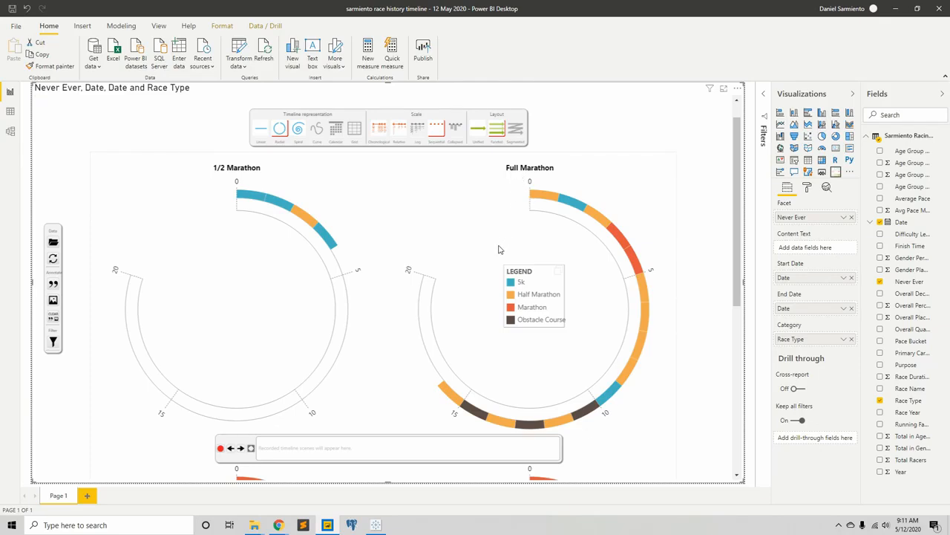
{"action": "left_click", "coordinate": [521, 282]}
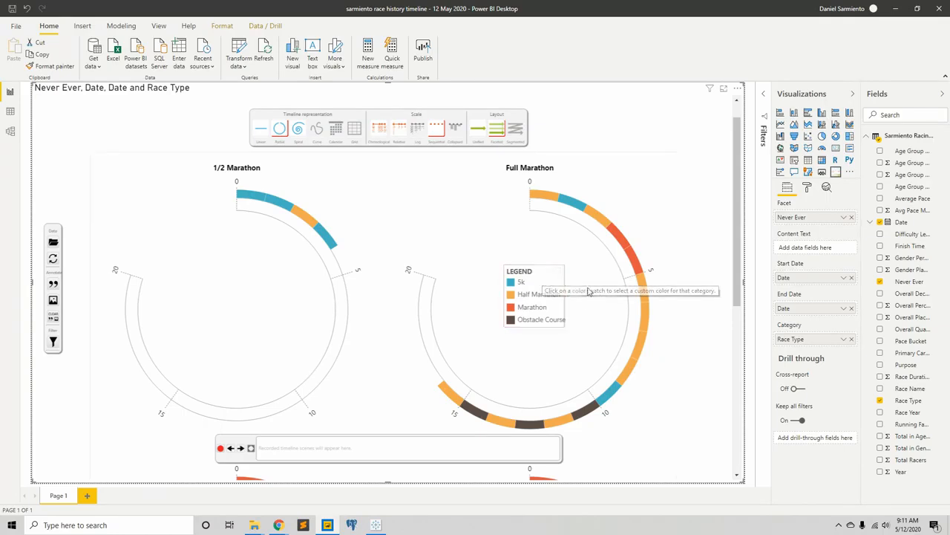
{"action": "scroll", "coordinate": [589, 291], "scroll_direction": "down", "scroll_amount": 1}
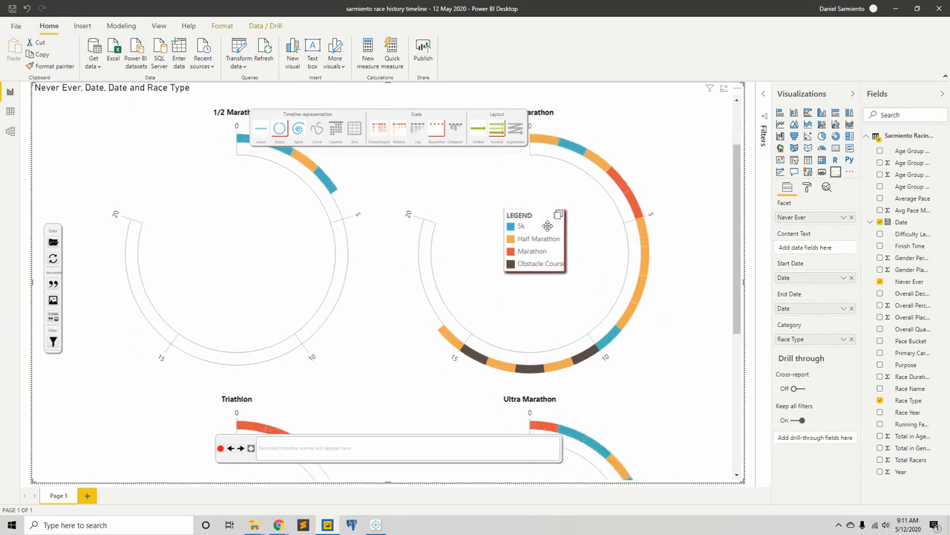
{"action": "left_click_drag", "start_coordinate": [548, 226], "coordinate": [382, 302]}
{"action": "scroll", "coordinate": [382, 303], "scroll_direction": "down", "scroll_amount": 3}
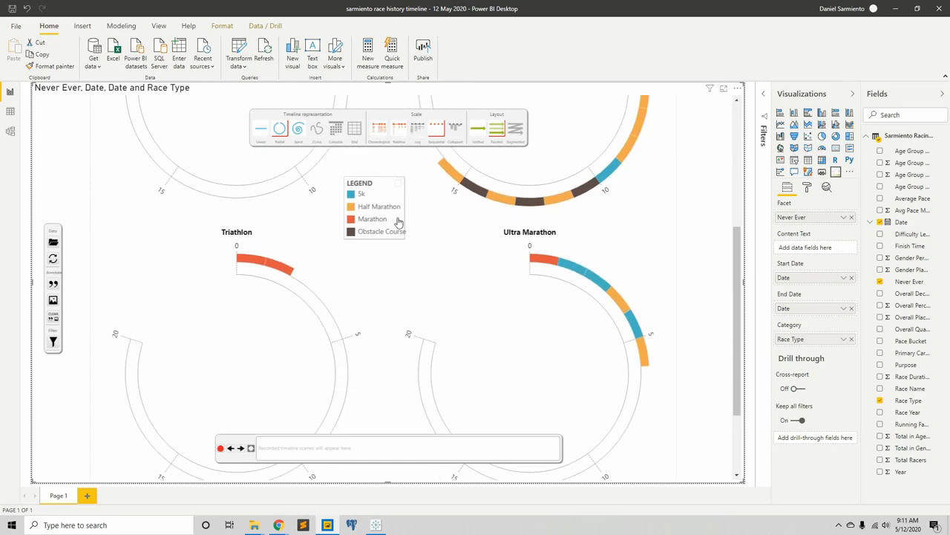
{"action": "left_click_drag", "start_coordinate": [382, 187], "coordinate": [550, 335]}
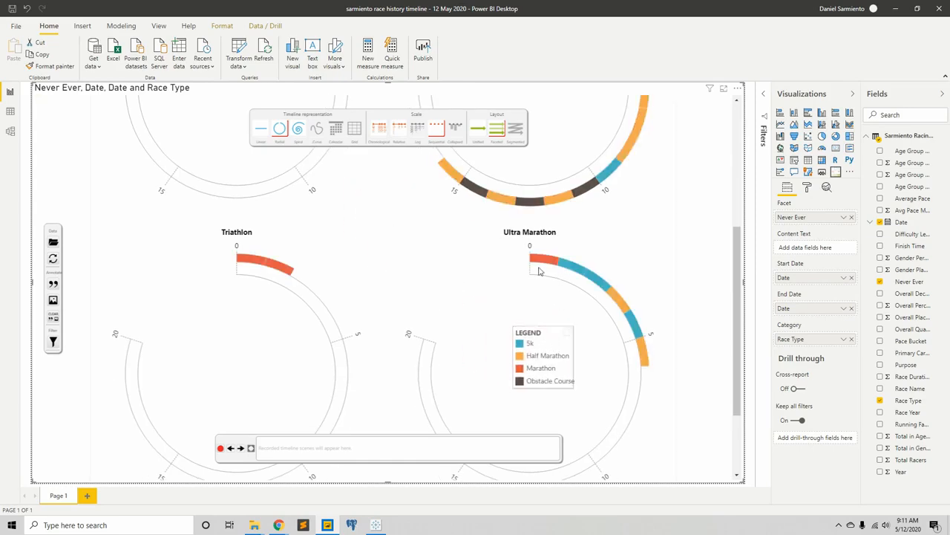
{"action": "mouse_move", "coordinate": [542, 262]}
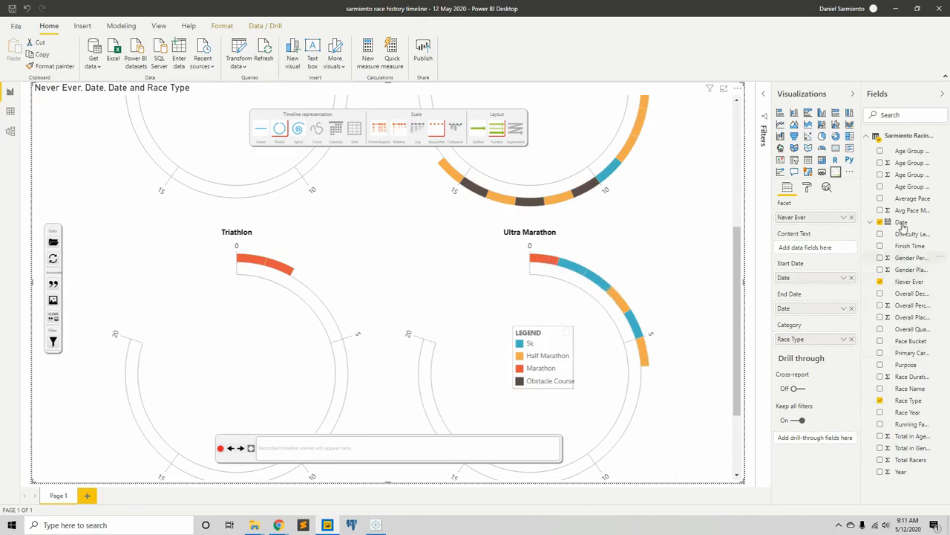
- Assign Difficulty Level to Content Text and show the Never Ever facets as radial sequential timelines again
{"action": "left_click_drag", "start_coordinate": [909, 234], "coordinate": [830, 251]}
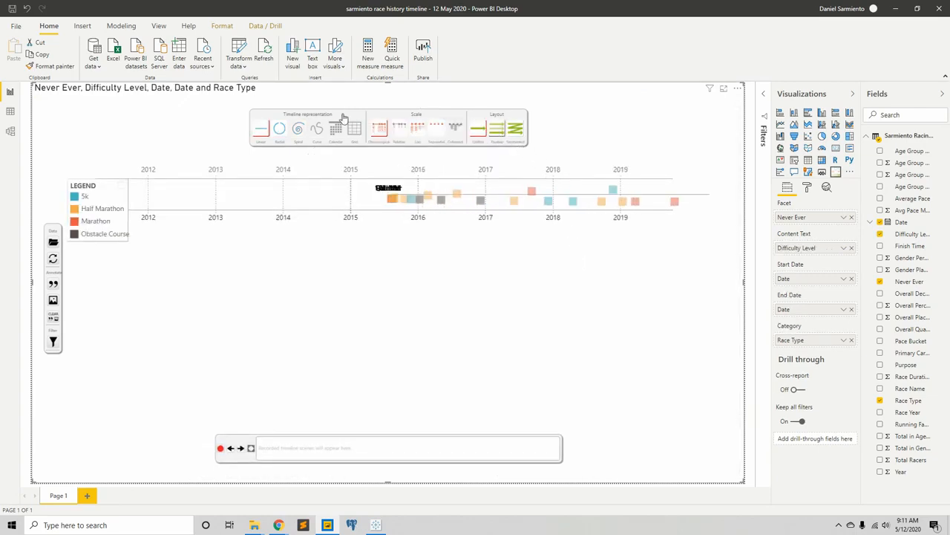
{"action": "left_click", "coordinate": [279, 131]}
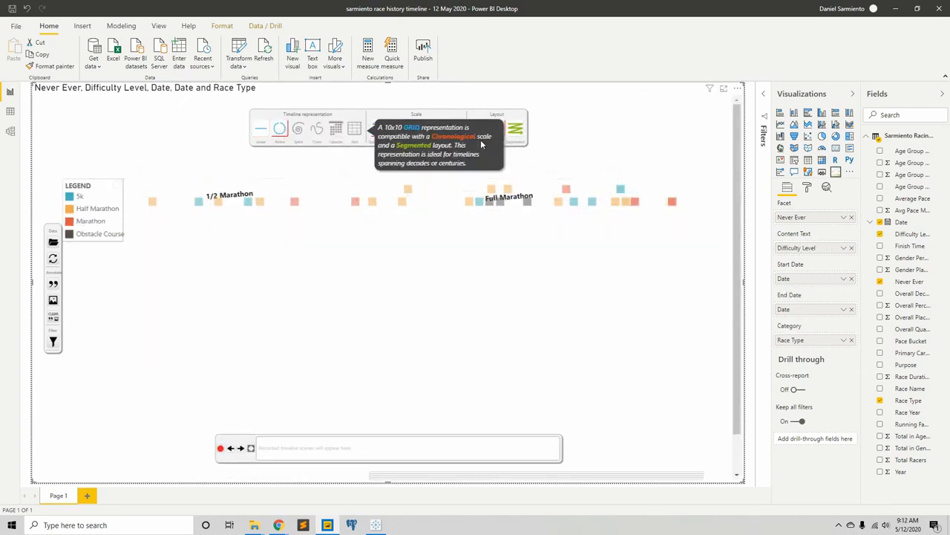
{"action": "left_click", "coordinate": [437, 130]}
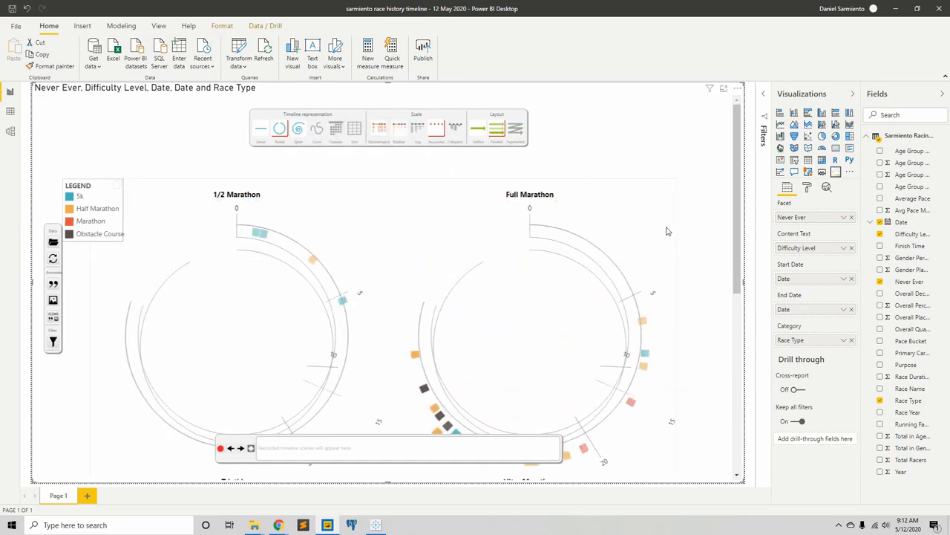
- Move the Race Type legend into the Ultra Marathon circle
{"action": "scroll", "coordinate": [594, 211], "scroll_direction": "down", "scroll_amount": 3}
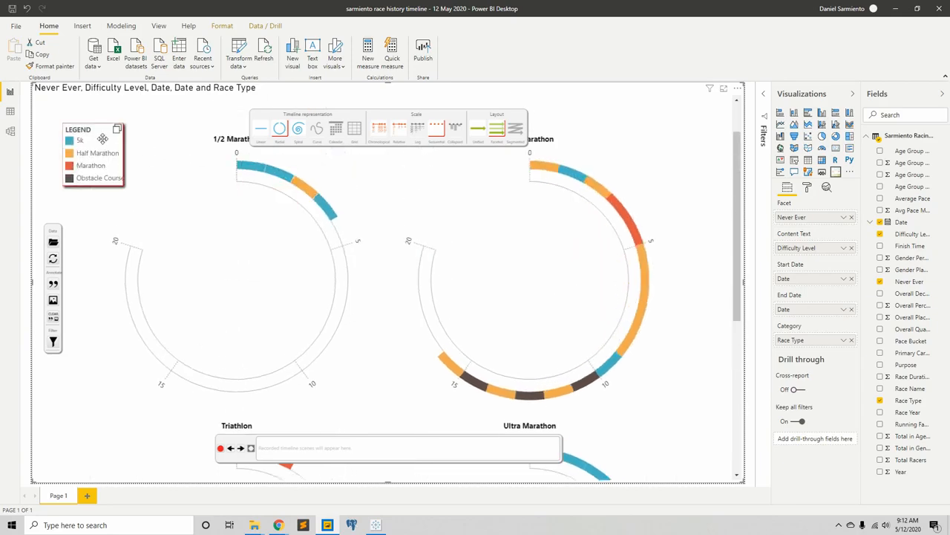
{"action": "left_click_drag", "start_coordinate": [101, 124], "coordinate": [540, 341]}
{"action": "scroll", "coordinate": [540, 341], "scroll_direction": "down", "scroll_amount": 5}
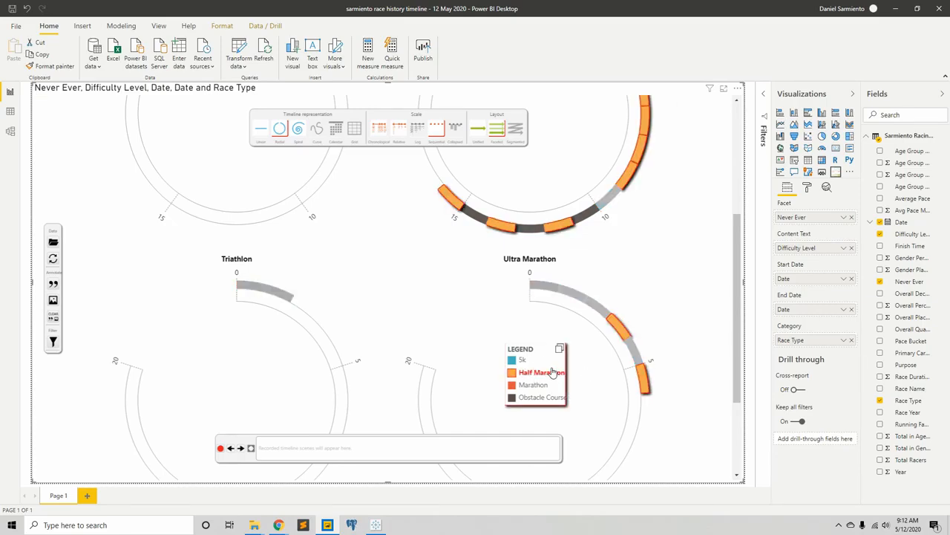
- Examine the first races in the Ultra Marathon facet and move the Race Type legend into the Triathlon circle
{"action": "mouse_move", "coordinate": [547, 291]}
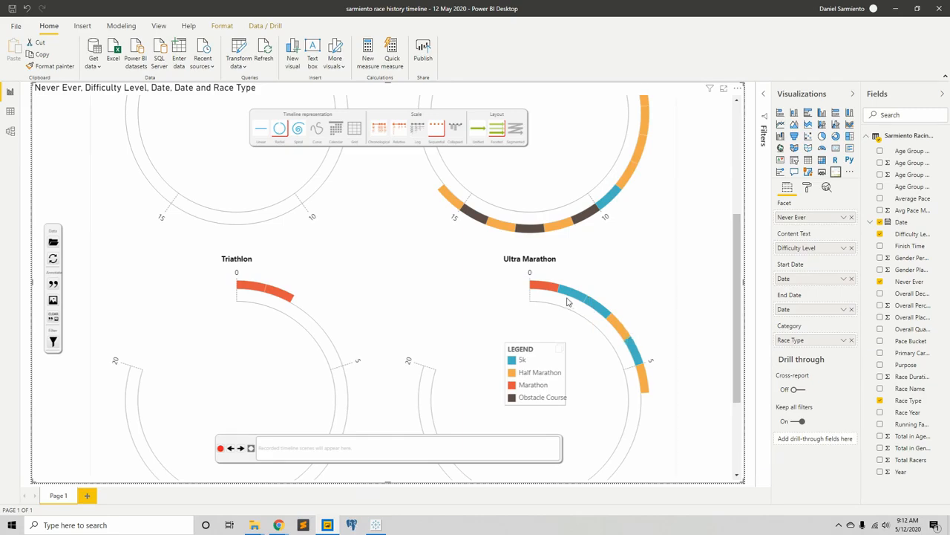
{"action": "scroll", "coordinate": [512, 265], "scroll_direction": "down", "scroll_amount": 1}
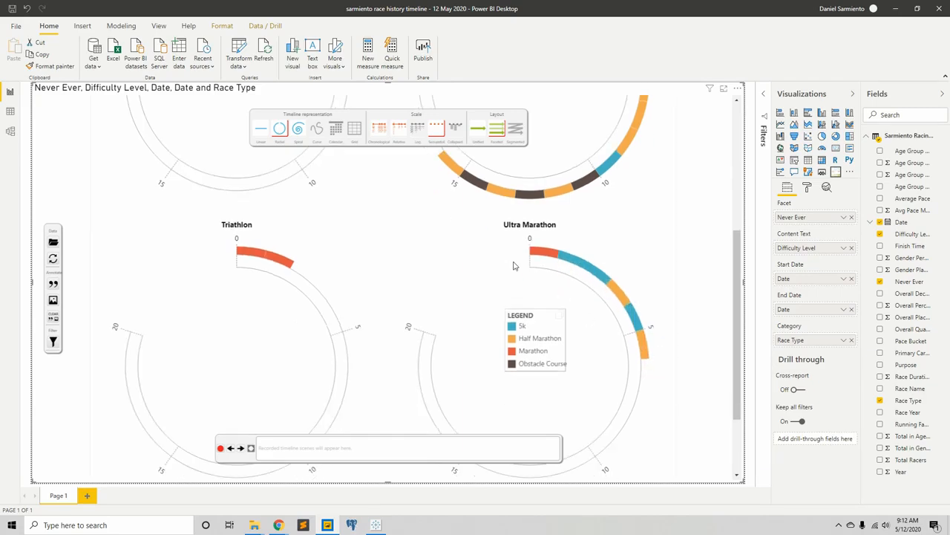
{"action": "scroll", "coordinate": [512, 266], "scroll_direction": "down", "scroll_amount": 1}
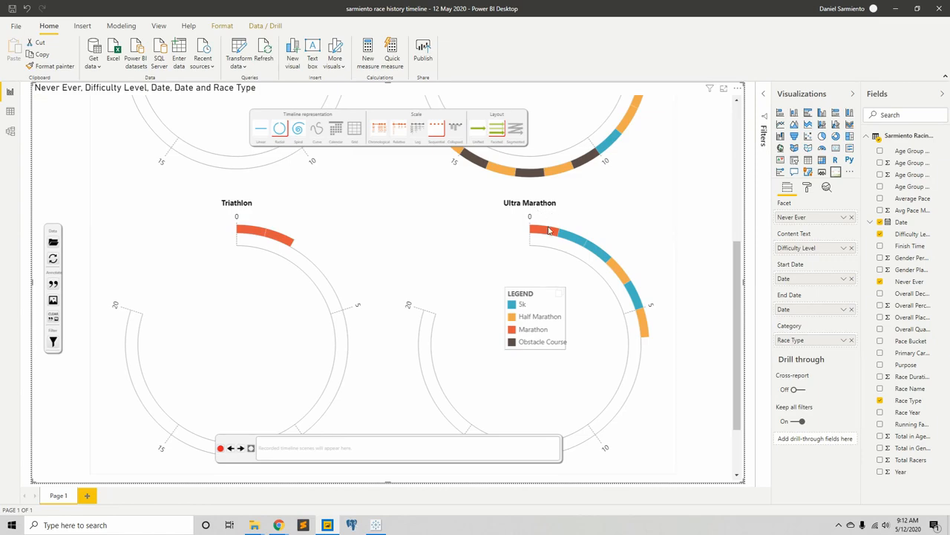
{"action": "mouse_move", "coordinate": [546, 234]}
{"action": "left_click", "coordinate": [540, 303]}
{"action": "left_click_drag", "start_coordinate": [540, 303], "coordinate": [234, 297]}
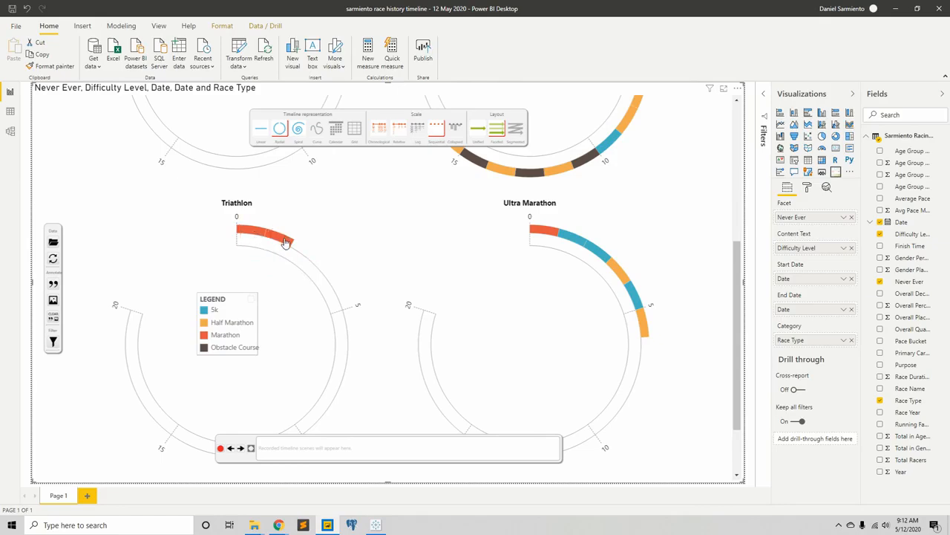
{"action": "mouse_move", "coordinate": [255, 236]}
- Compare the race types across the 1/2 Marathon, Full Marathon, Triathlon and Ultra Marathon facet circles
{"action": "scroll", "coordinate": [398, 269], "scroll_direction": "up", "scroll_amount": 5}
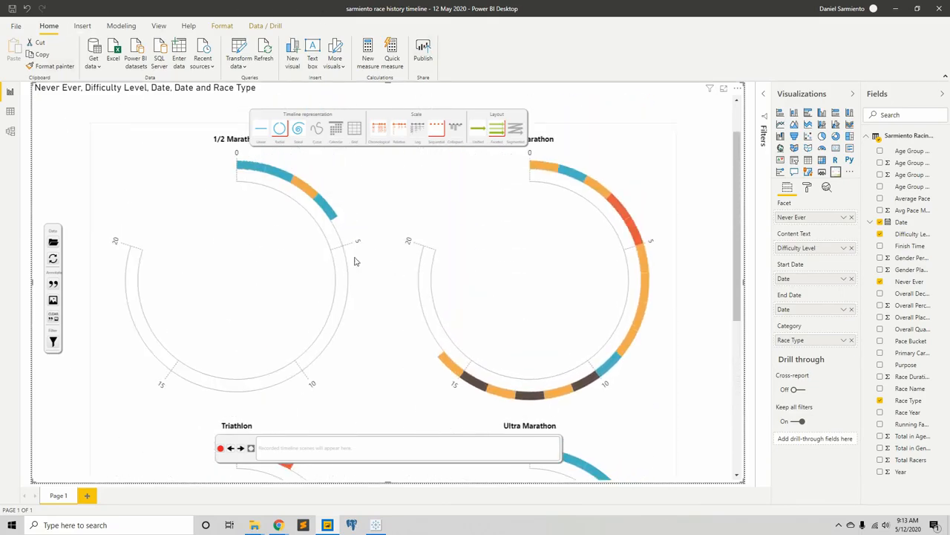
{"action": "scroll", "coordinate": [373, 267], "scroll_direction": "down", "scroll_amount": 1}
{"action": "scroll", "coordinate": [375, 270], "scroll_direction": "down", "scroll_amount": 1}
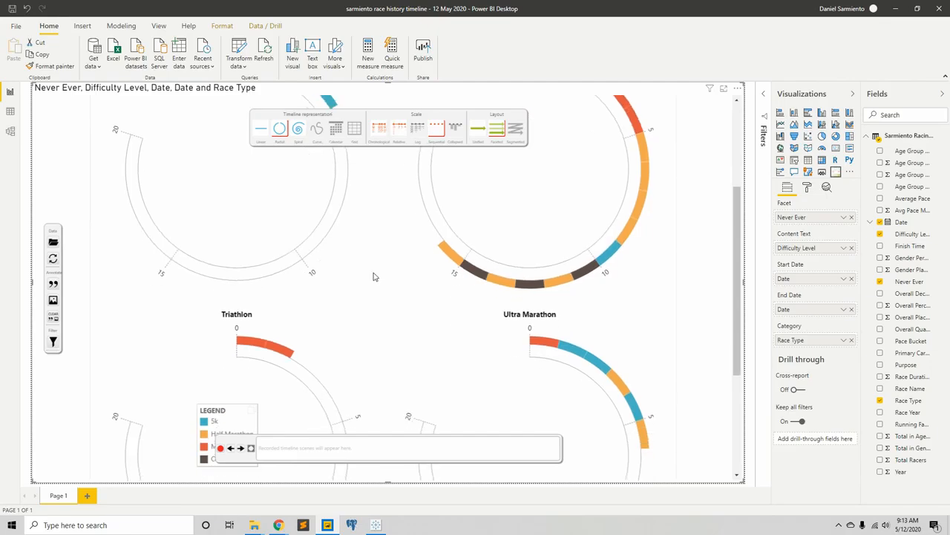
{"action": "scroll", "coordinate": [375, 276], "scroll_direction": "down", "scroll_amount": 1}
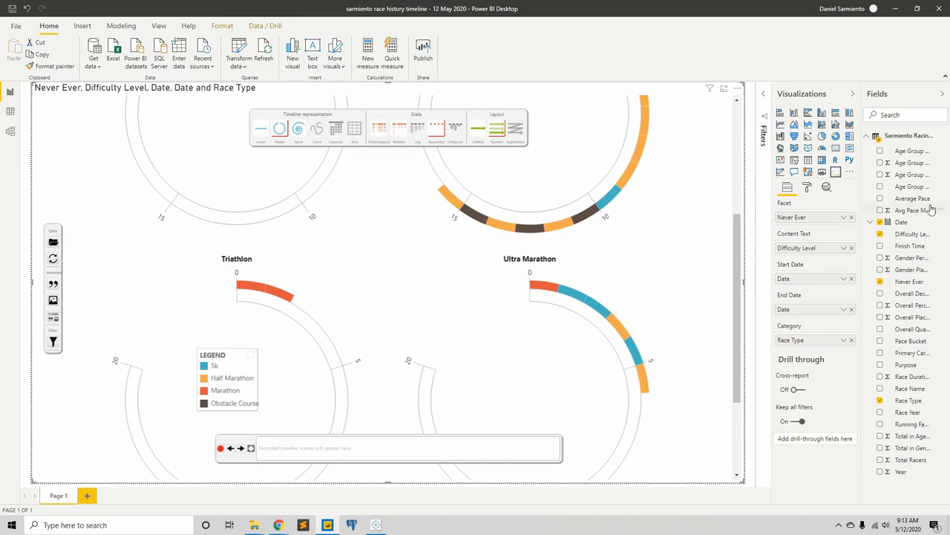
{"action": "scroll", "coordinate": [416, 286], "scroll_direction": "up", "scroll_amount": 3}
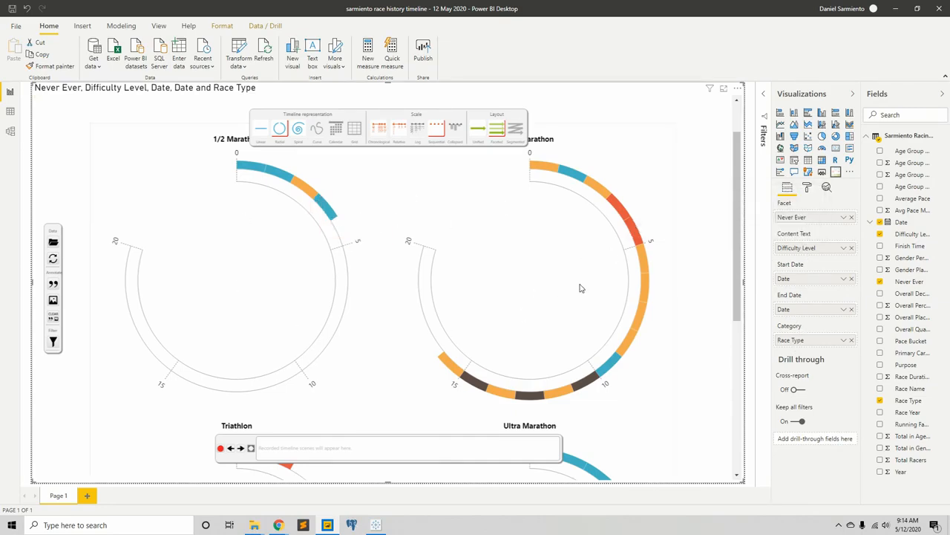
{"action": "scroll", "coordinate": [581, 288], "scroll_direction": "up", "scroll_amount": 2}
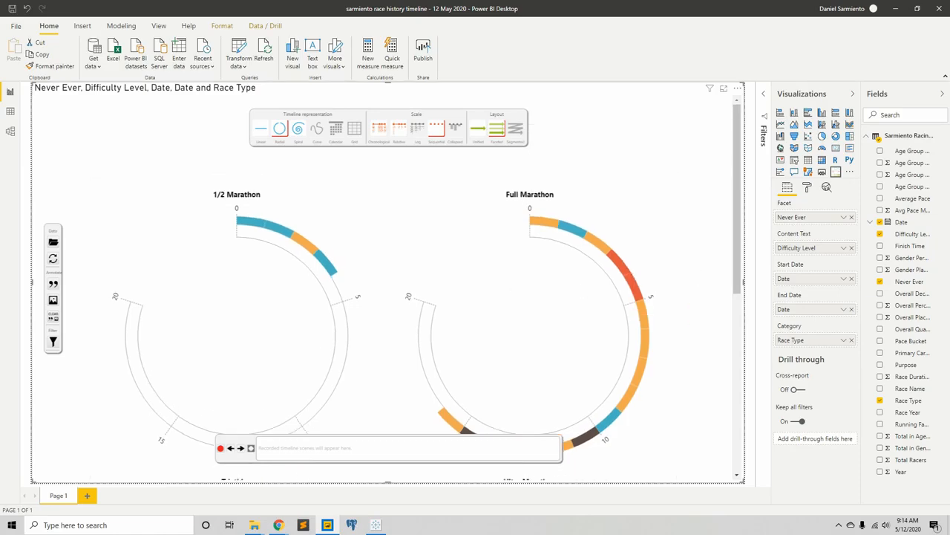